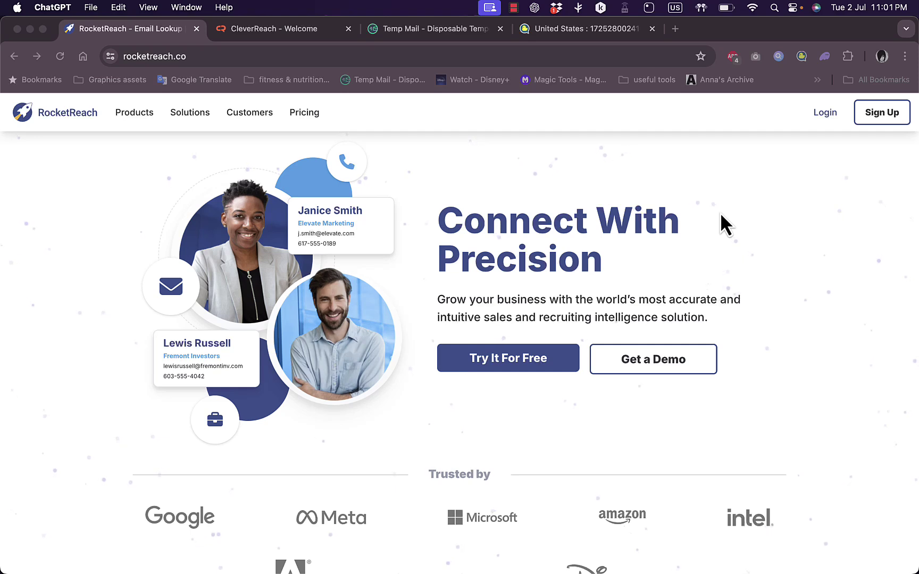
Activate the Chrome window on the rocketreach.co homepage and scroll down a little.
{"action": "left_click", "coordinate": [647, 256]}
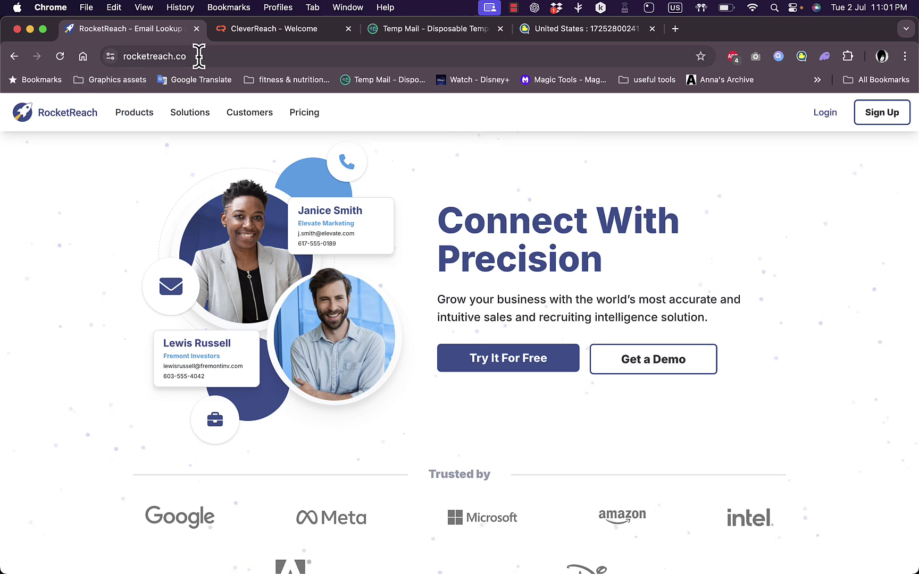
{"action": "scroll", "coordinate": [559, 277], "scroll_direction": "down", "scroll_amount": 1}
Scroll through the RocketReach homepage sections and back up.
{"action": "scroll", "coordinate": [560, 279], "scroll_direction": "down", "scroll_amount": 1}
{"action": "scroll", "coordinate": [558, 281], "scroll_direction": "up", "scroll_amount": 2}
{"action": "scroll", "coordinate": [581, 311], "scroll_direction": "down", "scroll_amount": 1}
{"action": "scroll", "coordinate": [581, 319], "scroll_direction": "down", "scroll_amount": 6}
{"action": "scroll", "coordinate": [582, 318], "scroll_direction": "up", "scroll_amount": 2}
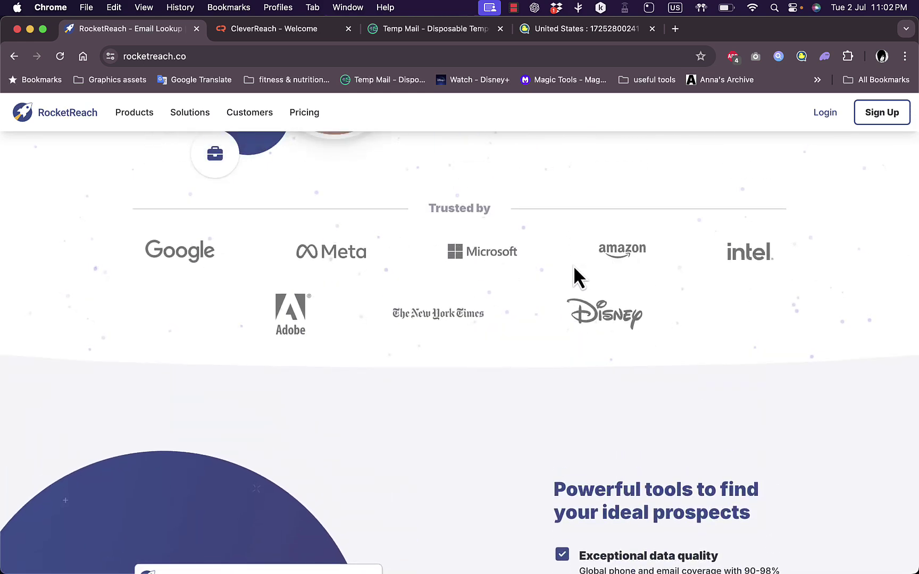
{"action": "scroll", "coordinate": [574, 266], "scroll_direction": "down", "scroll_amount": 4}
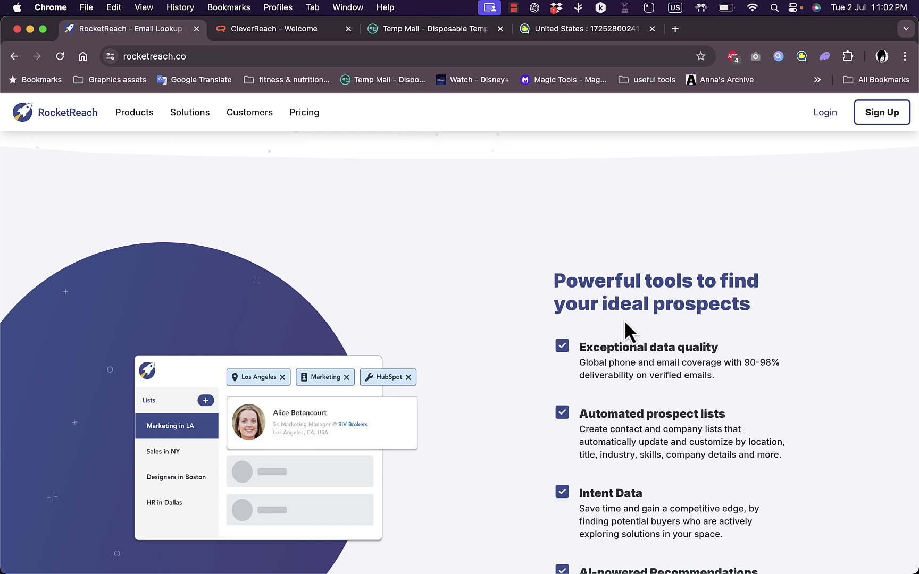
{"action": "scroll", "coordinate": [625, 320], "scroll_direction": "down", "scroll_amount": 2}
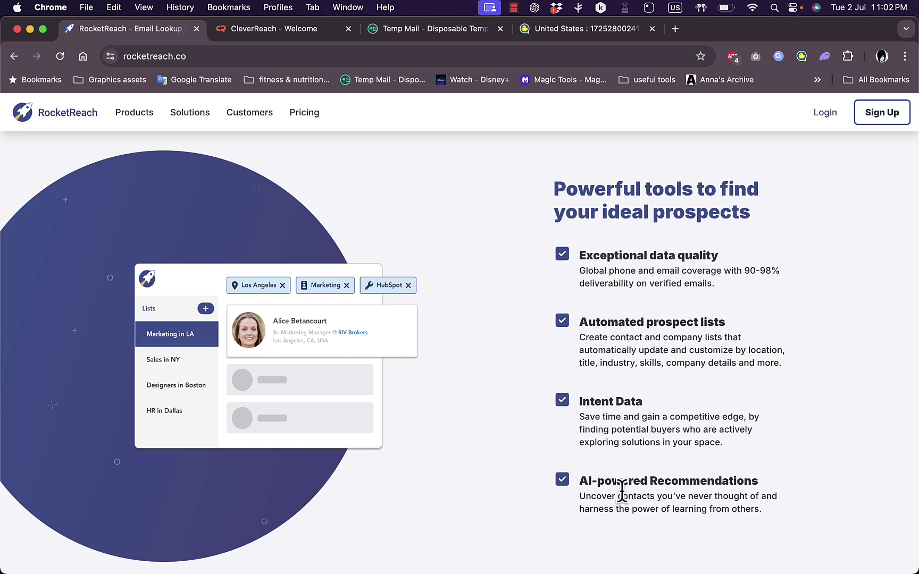
{"action": "scroll", "coordinate": [622, 494], "scroll_direction": "down", "scroll_amount": 2}
{"action": "scroll", "coordinate": [623, 442], "scroll_direction": "down", "scroll_amount": 6}
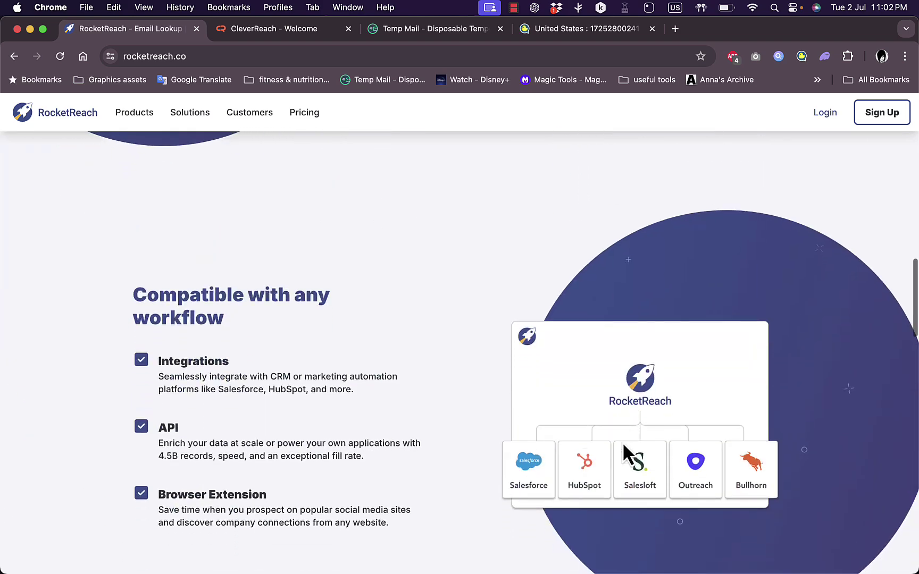
{"action": "scroll", "coordinate": [480, 383], "scroll_direction": "down", "scroll_amount": 2}
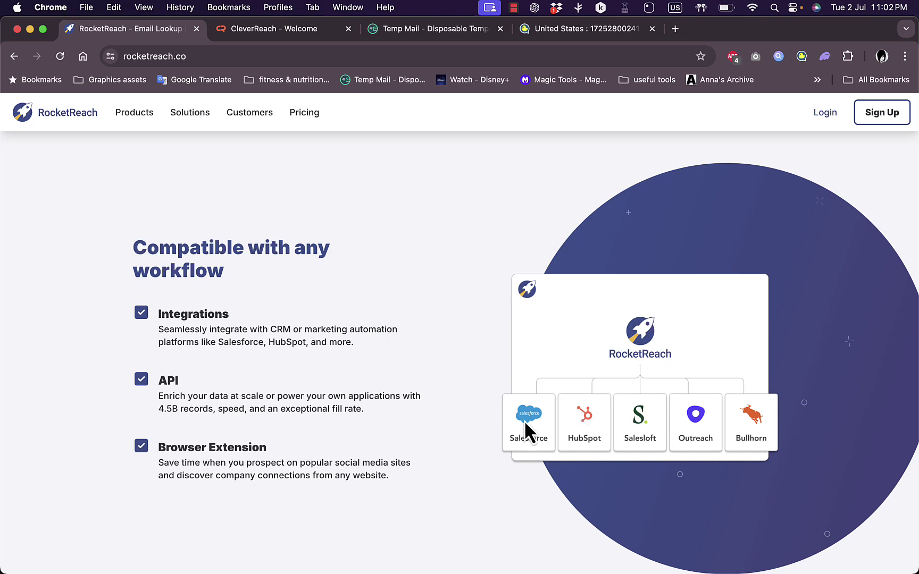
{"action": "scroll", "coordinate": [431, 363], "scroll_direction": "down", "scroll_amount": 10}
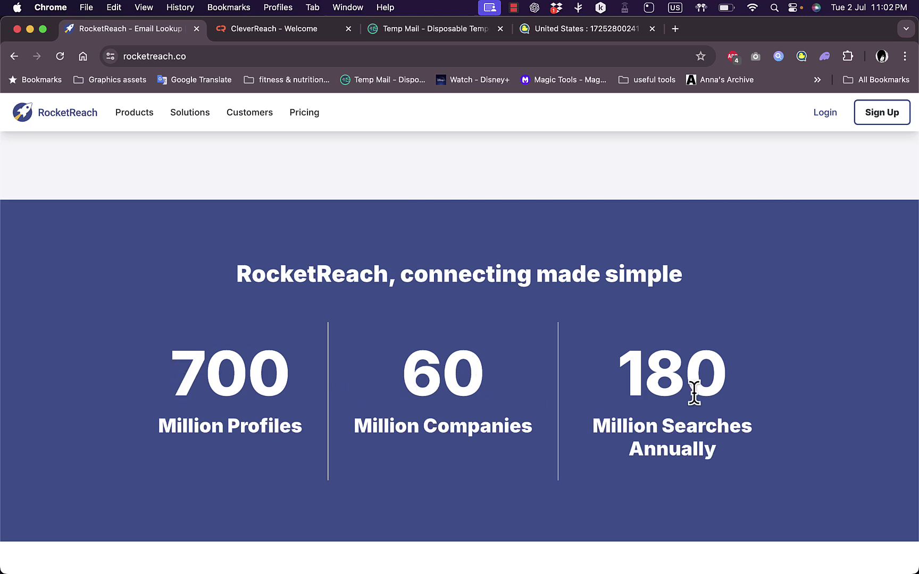
{"action": "scroll", "coordinate": [694, 394], "scroll_direction": "down", "scroll_amount": 10}
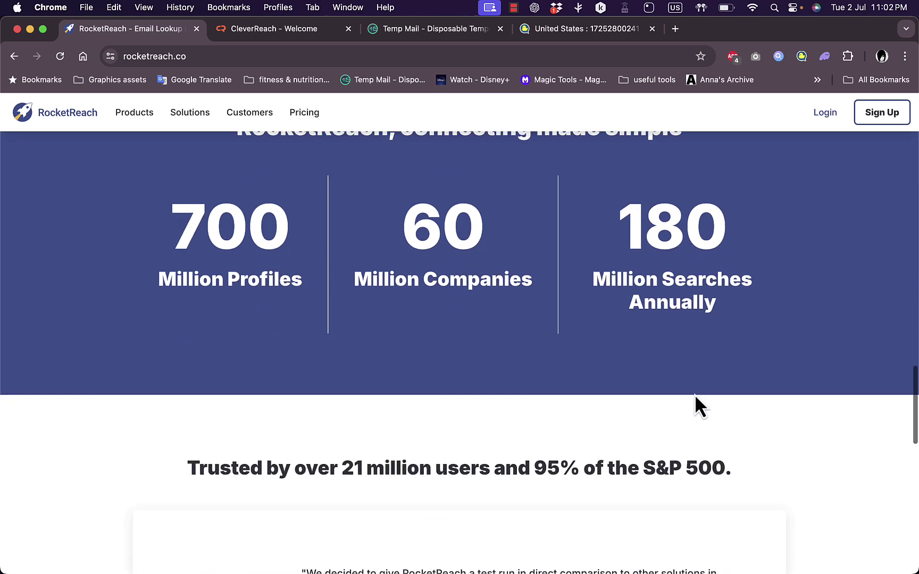
{"action": "scroll", "coordinate": [694, 394], "scroll_direction": "down", "scroll_amount": 3}
{"action": "scroll", "coordinate": [694, 394], "scroll_direction": "up", "scroll_amount": 5}
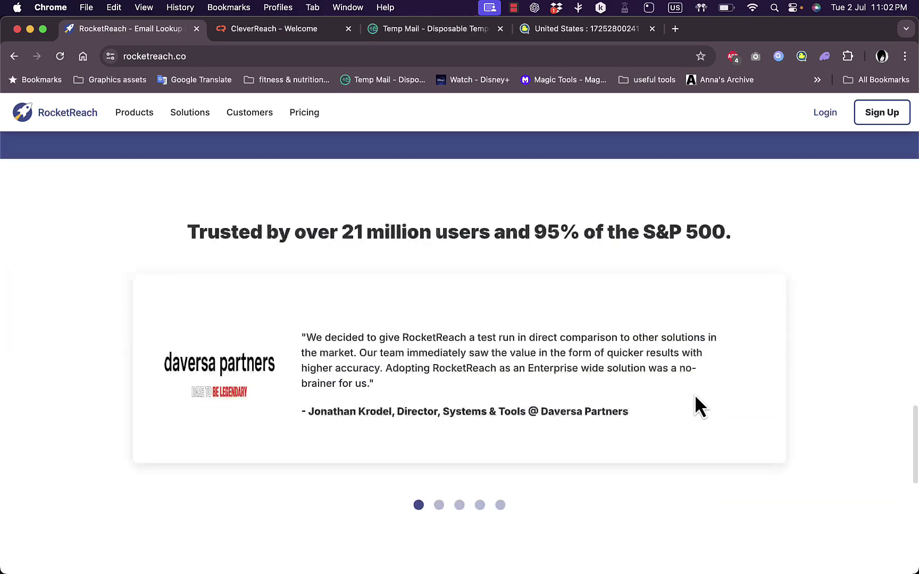
{"action": "scroll", "coordinate": [568, 394], "scroll_direction": "down", "scroll_amount": 8}
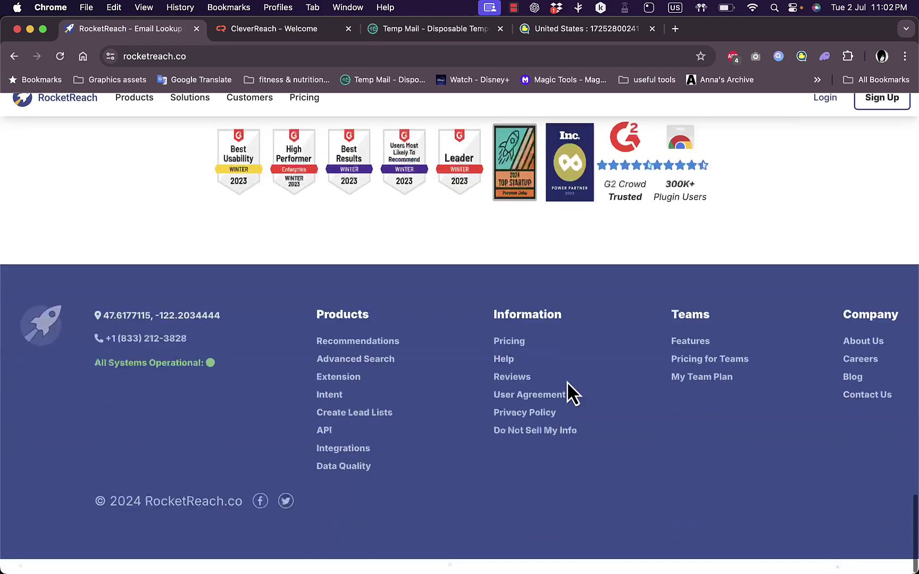
{"action": "scroll", "coordinate": [568, 393], "scroll_direction": "up", "scroll_amount": 4}
{"action": "scroll", "coordinate": [568, 393], "scroll_direction": "up", "scroll_amount": 20}
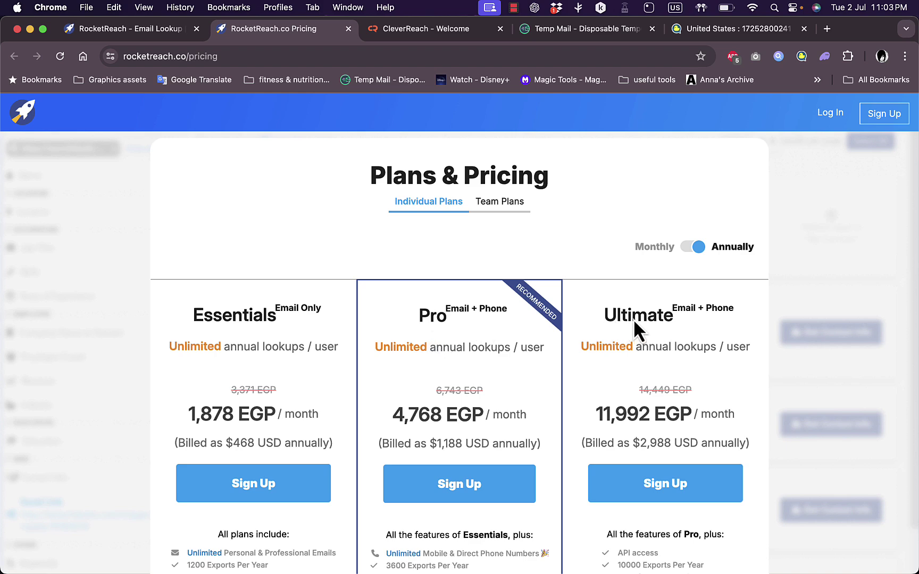
Expand the LEARN MORE feature details below the plans and scroll through the FAQ.
{"action": "scroll", "coordinate": [634, 318], "scroll_direction": "down", "scroll_amount": 5}
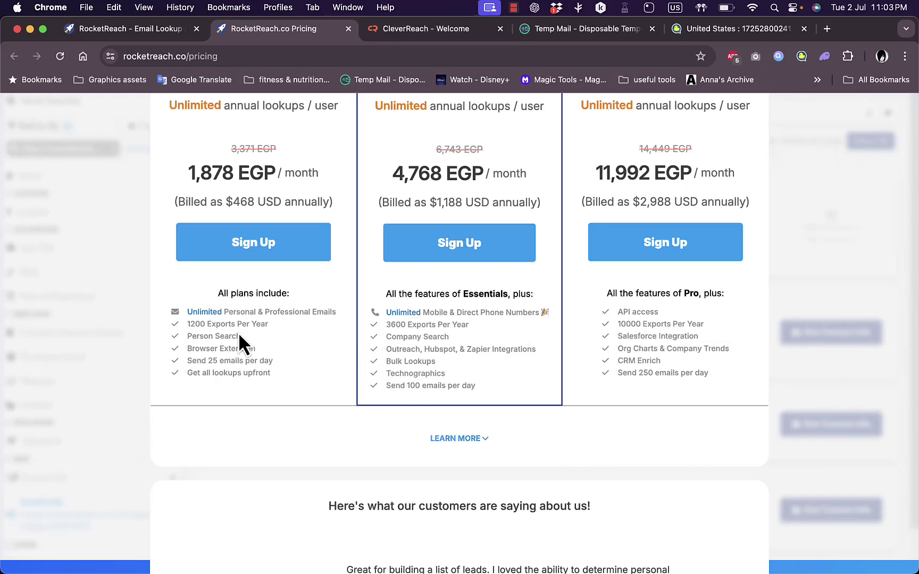
{"action": "left_click", "coordinate": [460, 439]}
{"action": "scroll", "coordinate": [414, 293], "scroll_direction": "down", "scroll_amount": 10}
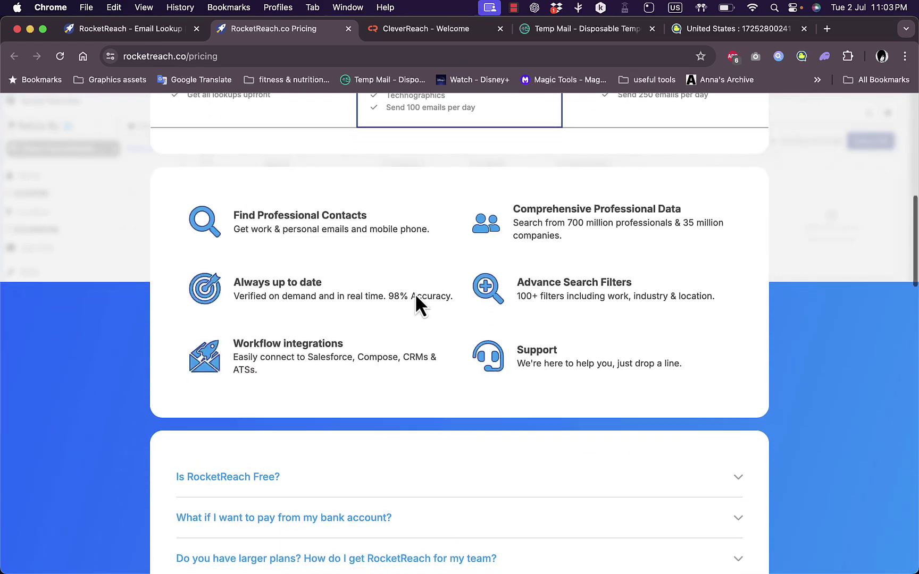
{"action": "scroll", "coordinate": [420, 304], "scroll_direction": "down", "scroll_amount": 3}
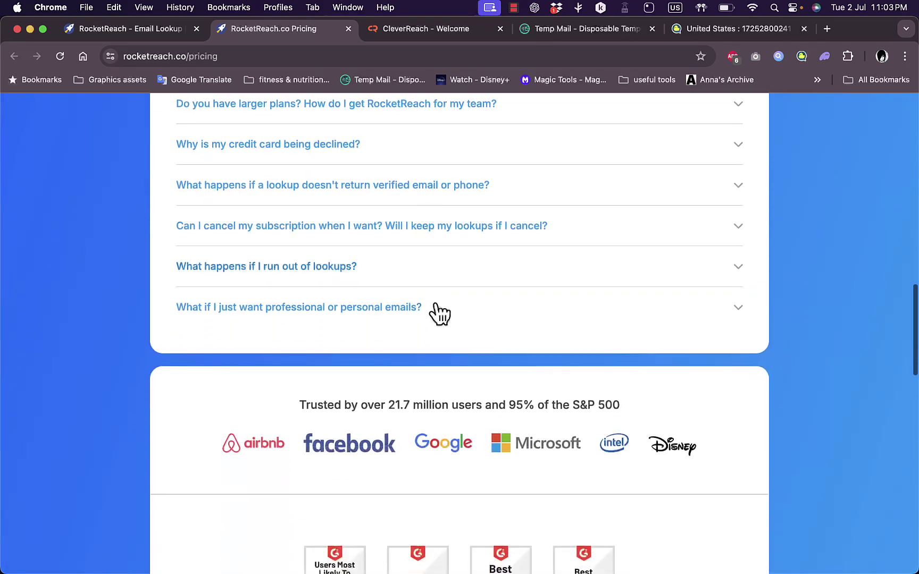
{"action": "scroll", "coordinate": [437, 312], "scroll_direction": "up", "scroll_amount": 4}
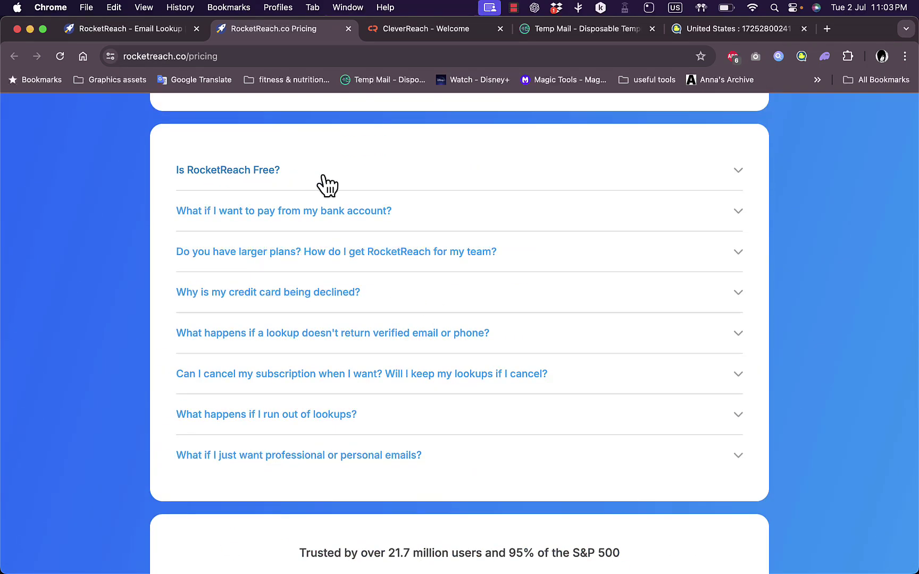
{"action": "scroll", "coordinate": [325, 183], "scroll_direction": "down", "scroll_amount": 6}
{"action": "scroll", "coordinate": [322, 175], "scroll_direction": "down", "scroll_amount": 5}
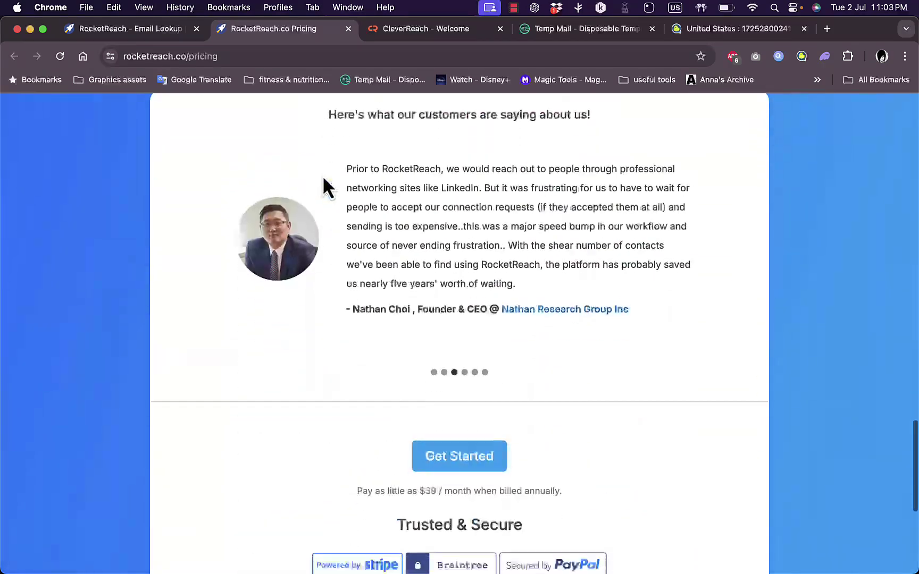
{"action": "scroll", "coordinate": [323, 175], "scroll_direction": "up", "scroll_amount": 20}
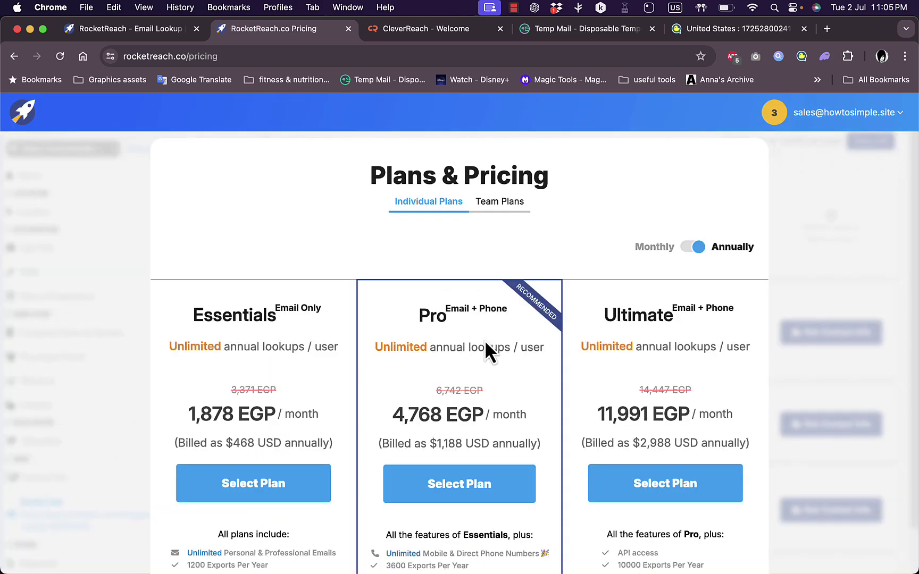
Compare the Team Plans pricing, then return to the Individual Plans.
{"action": "scroll", "coordinate": [484, 342], "scroll_direction": "down", "scroll_amount": 1}
{"action": "scroll", "coordinate": [485, 339], "scroll_direction": "down", "scroll_amount": 2}
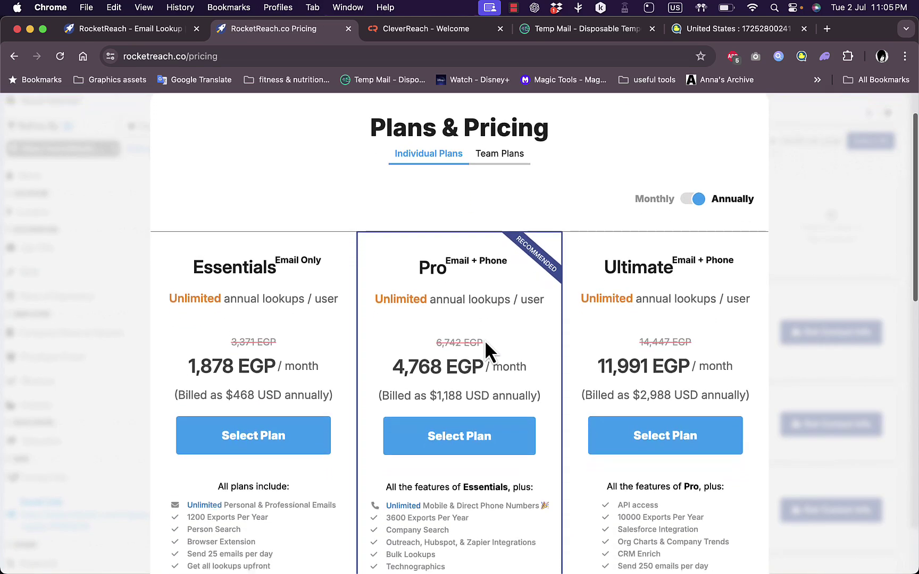
{"action": "scroll", "coordinate": [485, 340], "scroll_direction": "up", "scroll_amount": 2}
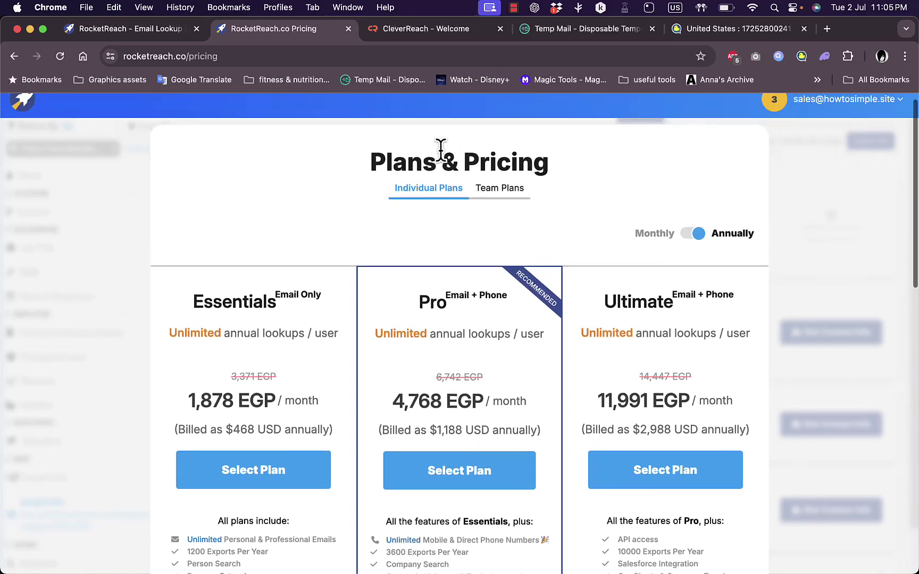
{"action": "left_click", "coordinate": [499, 190]}
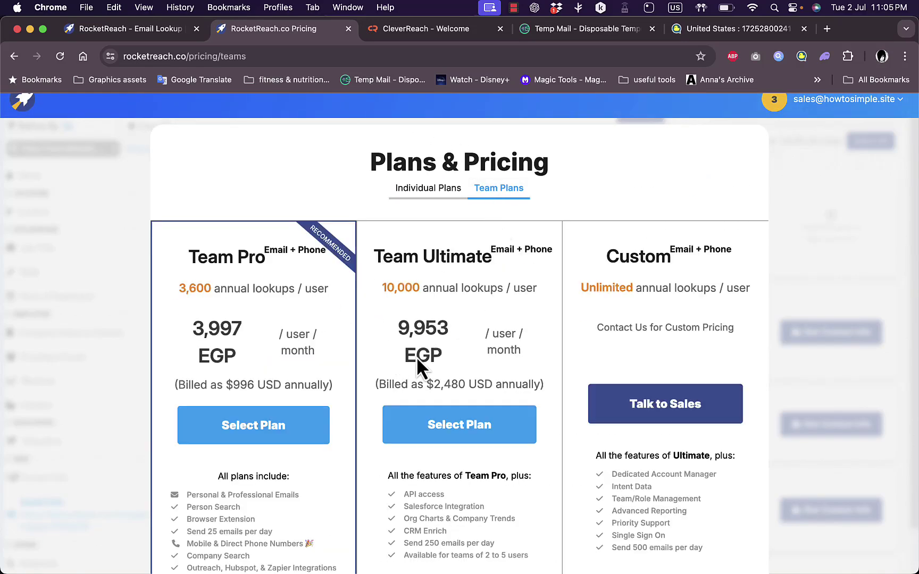
{"action": "scroll", "coordinate": [491, 340], "scroll_direction": "down", "scroll_amount": 1}
{"action": "scroll", "coordinate": [491, 341], "scroll_direction": "up", "scroll_amount": 2}
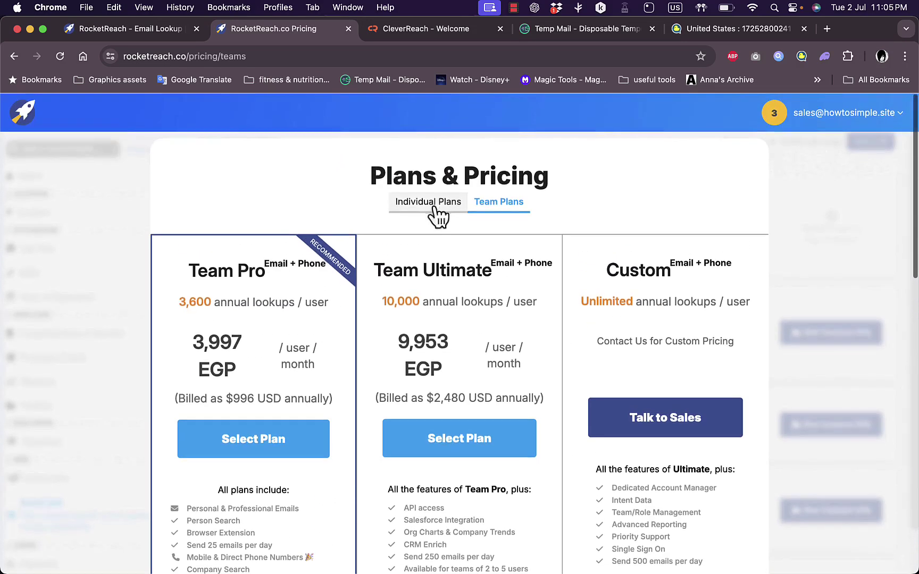
{"action": "left_click", "coordinate": [436, 213]}
Select the Pro individual plan to start checkout.
{"action": "scroll", "coordinate": [426, 308], "scroll_direction": "down", "scroll_amount": 10}
{"action": "scroll", "coordinate": [427, 308], "scroll_direction": "up", "scroll_amount": 8}
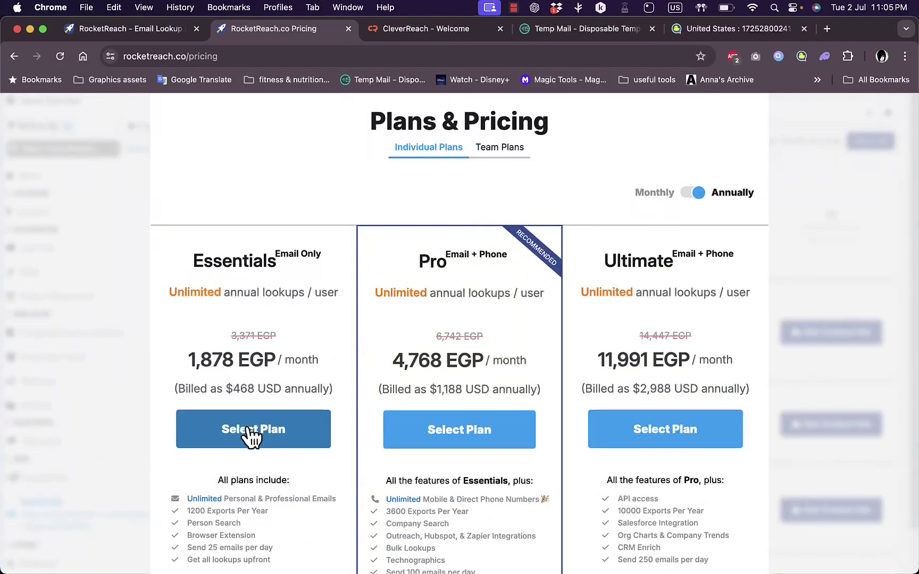
{"action": "left_click", "coordinate": [472, 438]}
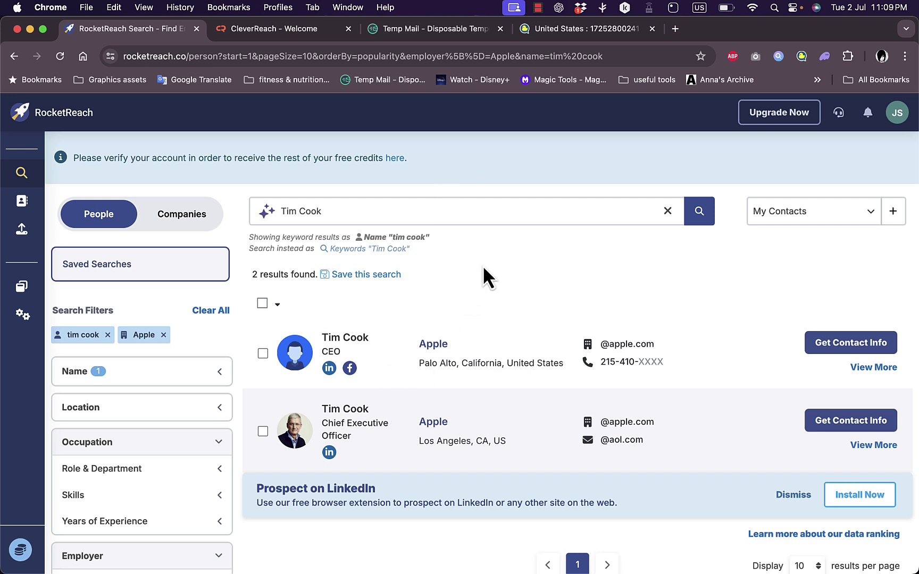
Look over the 2 Apple CEO profiles and toggle the search to Companies.
{"action": "scroll", "coordinate": [492, 260], "scroll_direction": "down", "scroll_amount": 5}
{"action": "scroll", "coordinate": [492, 261], "scroll_direction": "up", "scroll_amount": 5}
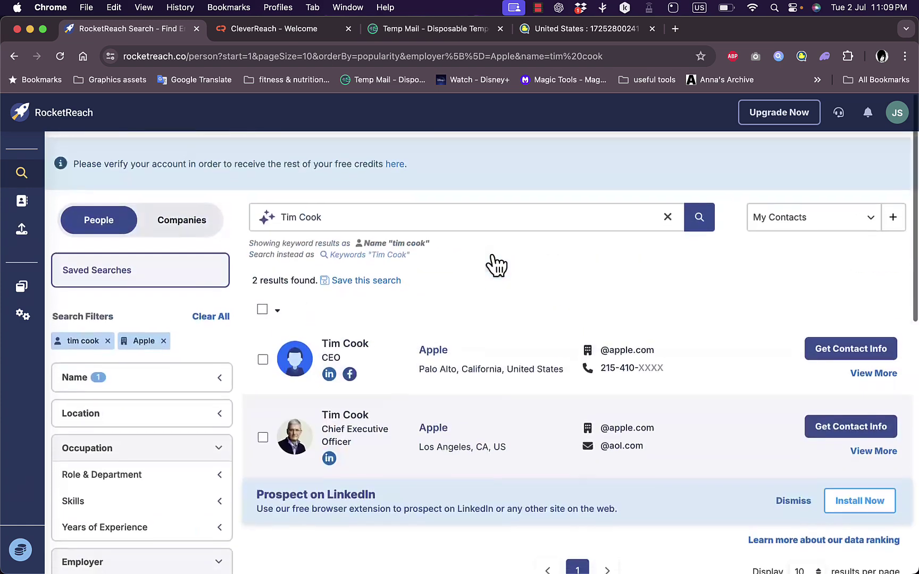
{"action": "left_click", "coordinate": [202, 223]}
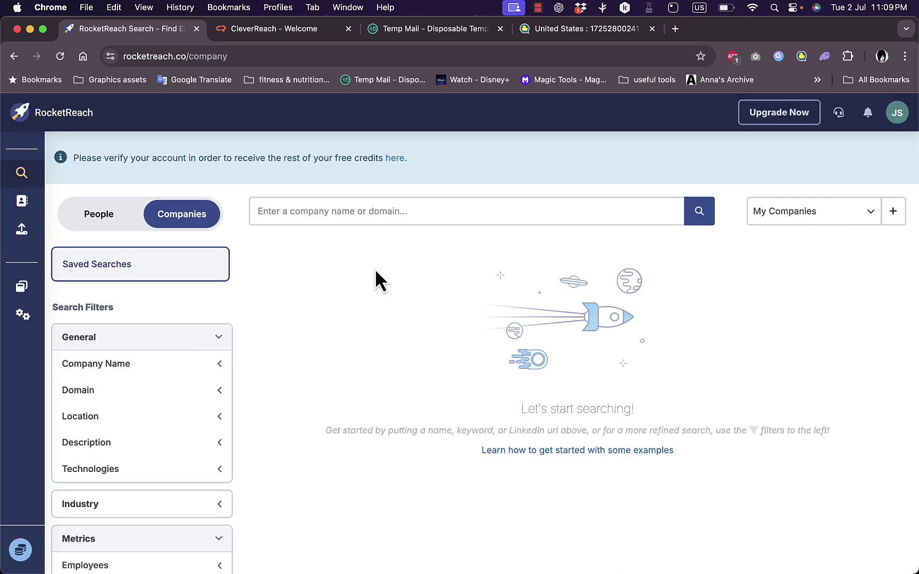
Run a company search for 'google' and scroll through the roughly 1,014 results.
{"action": "left_click", "coordinate": [419, 212]}
{"action": "type", "text": "google"}
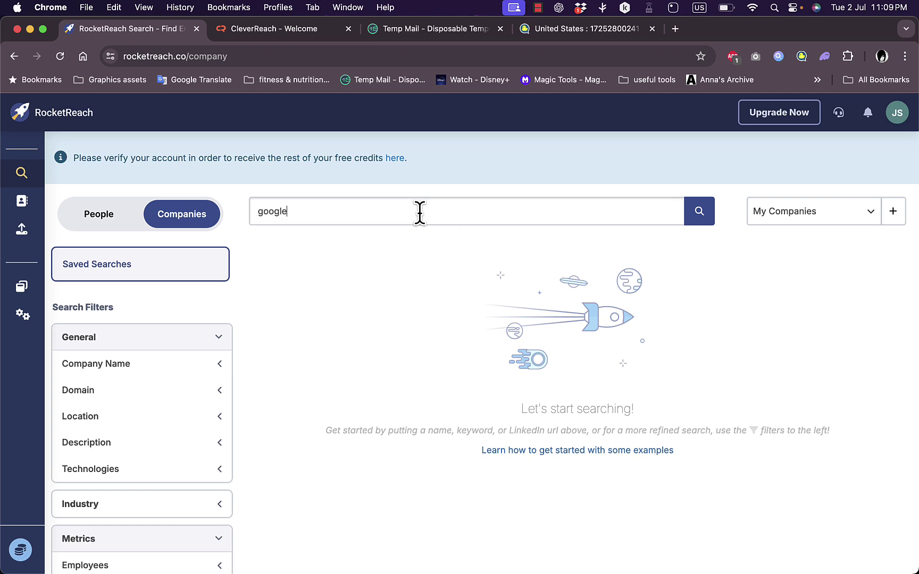
{"action": "key", "text": "Return"}
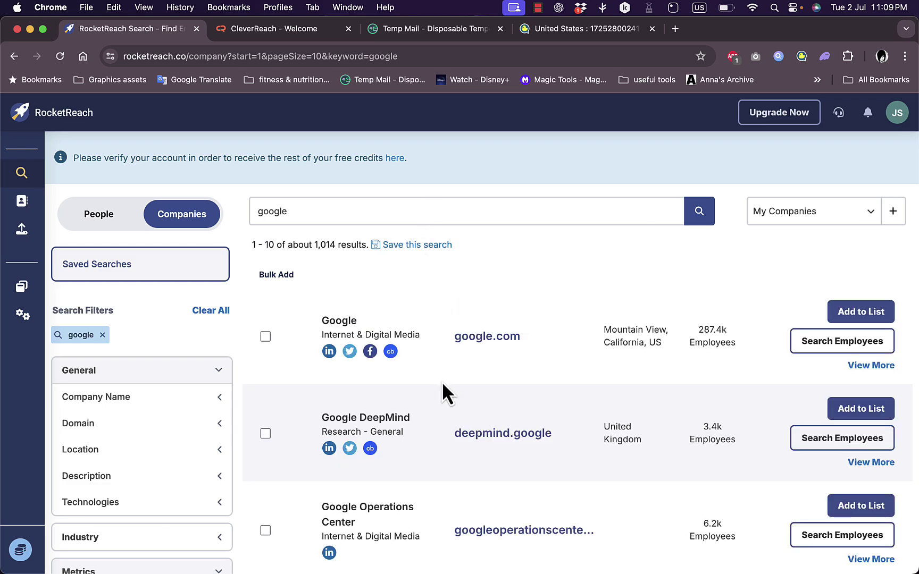
{"action": "scroll", "coordinate": [424, 453], "scroll_direction": "down", "scroll_amount": 10}
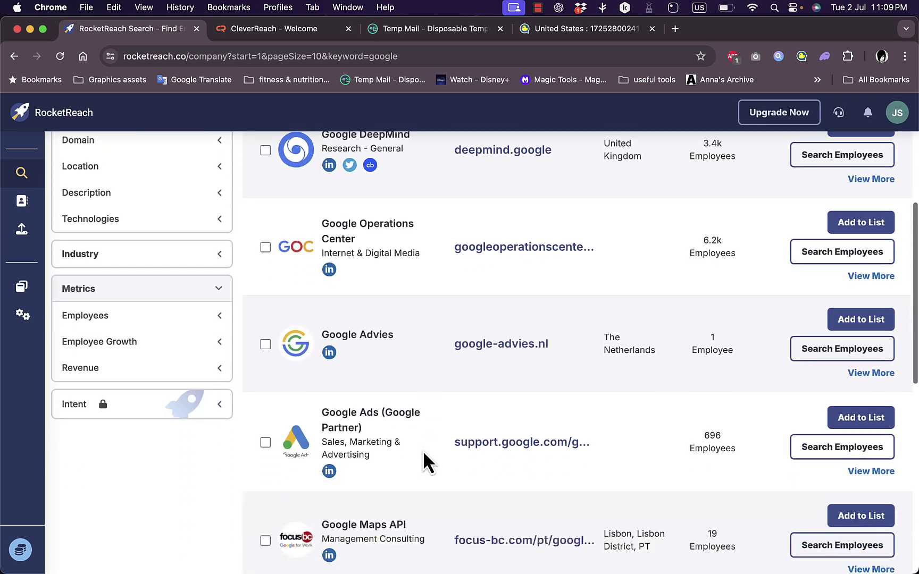
{"action": "scroll", "coordinate": [424, 453], "scroll_direction": "down", "scroll_amount": 5}
{"action": "scroll", "coordinate": [424, 453], "scroll_direction": "up", "scroll_amount": 15}
{"action": "scroll", "coordinate": [424, 453], "scroll_direction": "down", "scroll_amount": 10}
{"action": "scroll", "coordinate": [423, 450], "scroll_direction": "down", "scroll_amount": 15}
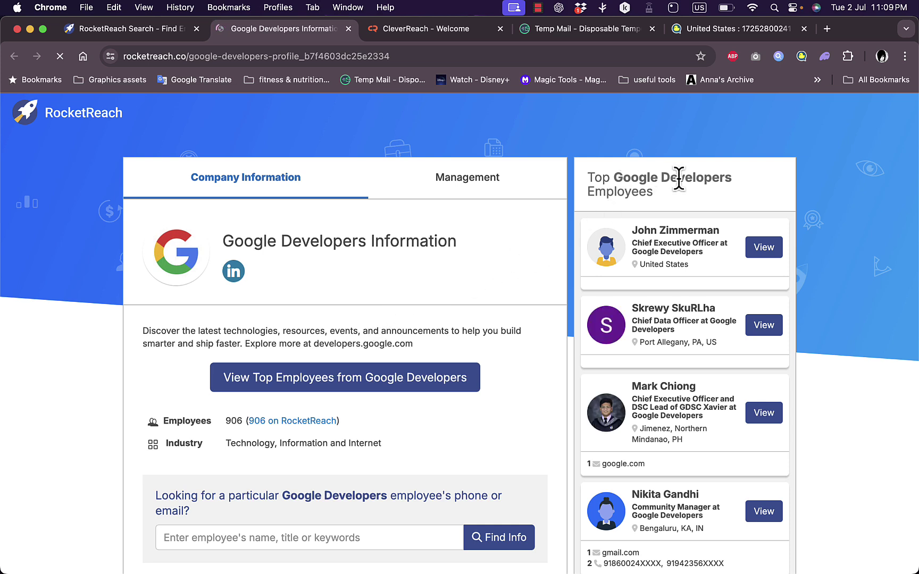
Scroll through the Google Developers Top Employees list.
{"action": "scroll", "coordinate": [688, 384], "scroll_direction": "down", "scroll_amount": 1}
{"action": "scroll", "coordinate": [686, 379], "scroll_direction": "down", "scroll_amount": 10}
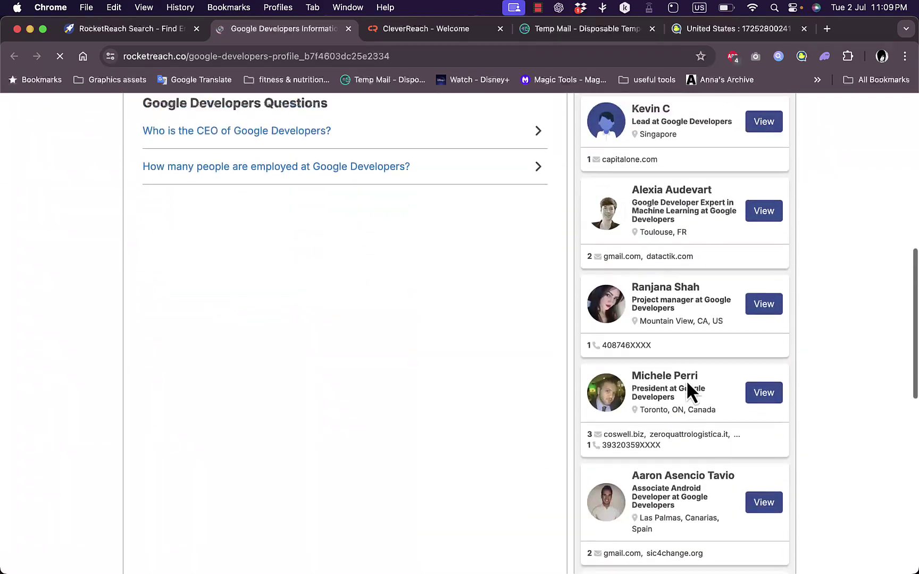
{"action": "scroll", "coordinate": [686, 381], "scroll_direction": "up", "scroll_amount": 1}
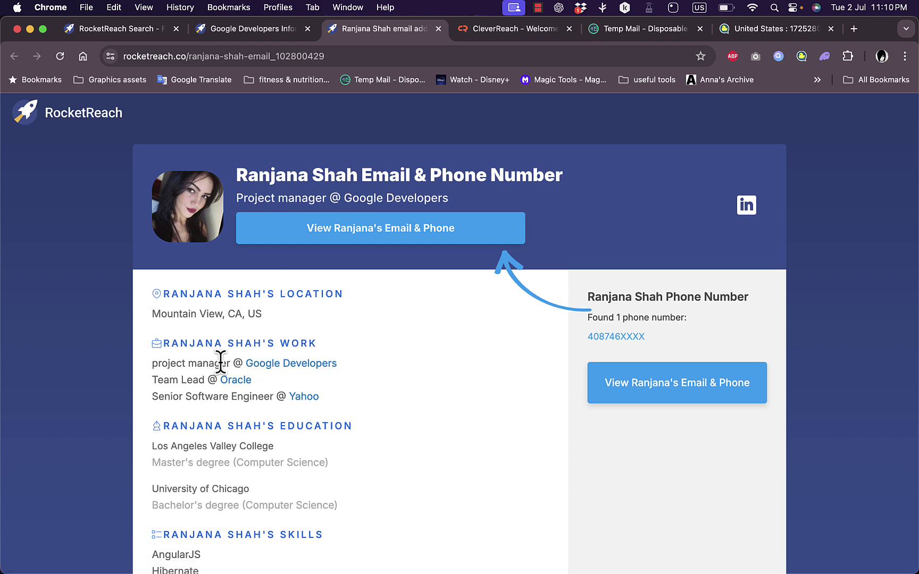
Review the project manager's profile, then request their email and phone with View Email & Phone.
{"action": "scroll", "coordinate": [219, 361], "scroll_direction": "down", "scroll_amount": 2}
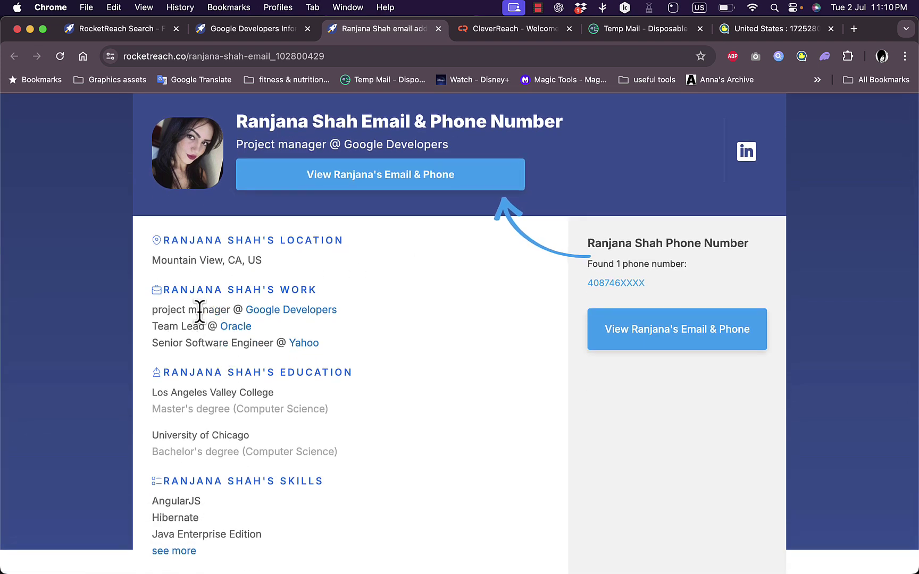
{"action": "scroll", "coordinate": [246, 354], "scroll_direction": "down", "scroll_amount": 4}
{"action": "scroll", "coordinate": [246, 355], "scroll_direction": "down", "scroll_amount": 20}
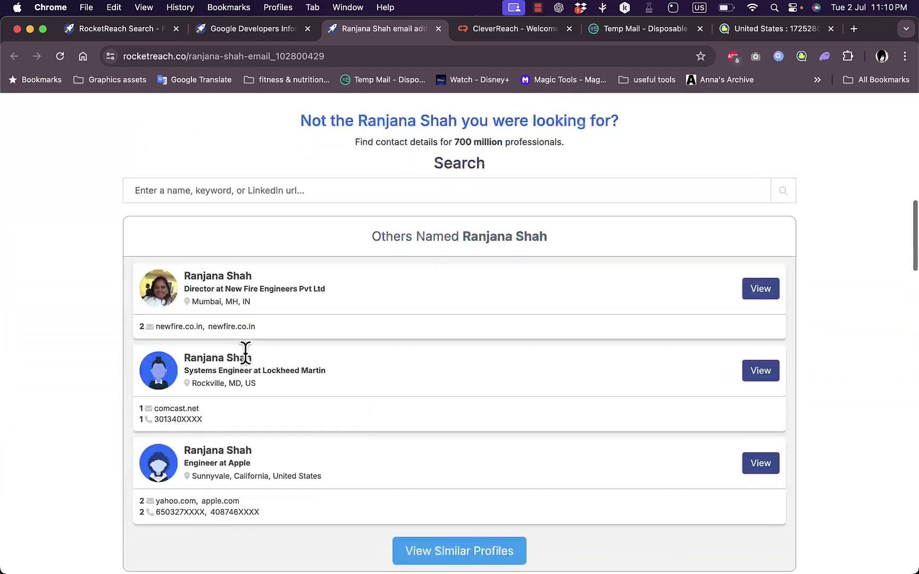
{"action": "scroll", "coordinate": [245, 354], "scroll_direction": "up", "scroll_amount": 20}
{"action": "scroll", "coordinate": [246, 354], "scroll_direction": "up", "scroll_amount": 6}
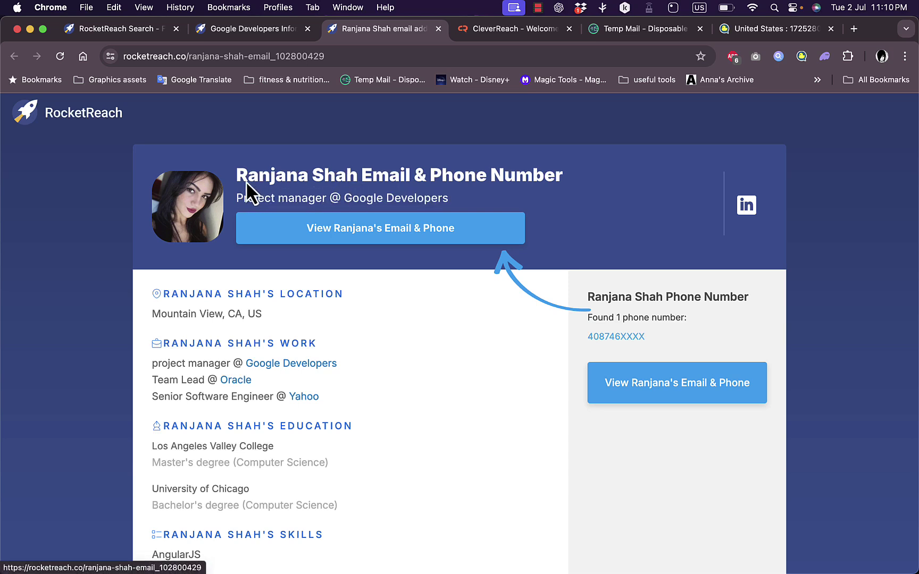
{"action": "left_click", "coordinate": [380, 234]}
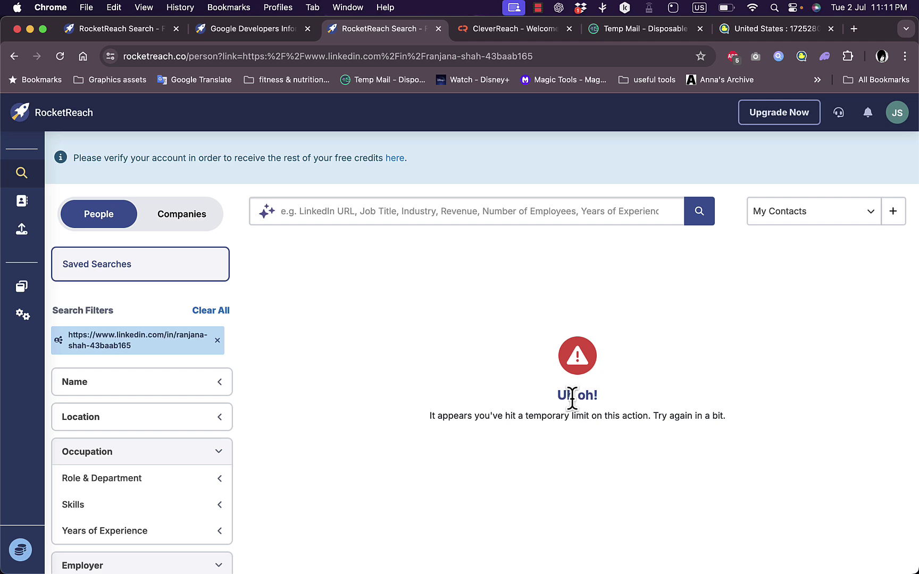
Remove the google chip and run a People search for the keyword 'education'.
{"action": "left_click", "coordinate": [24, 173]}
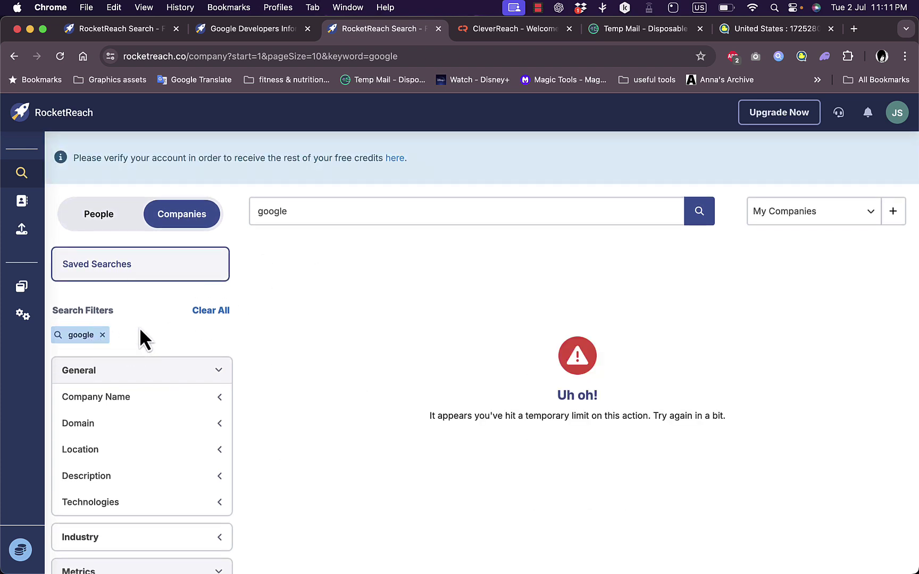
{"action": "left_click", "coordinate": [205, 311]}
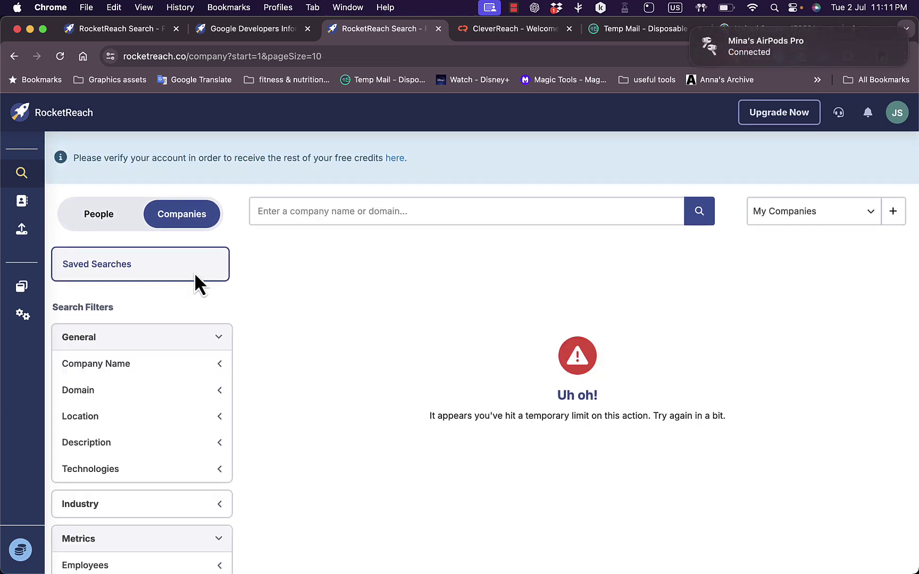
{"action": "left_click", "coordinate": [101, 219]}
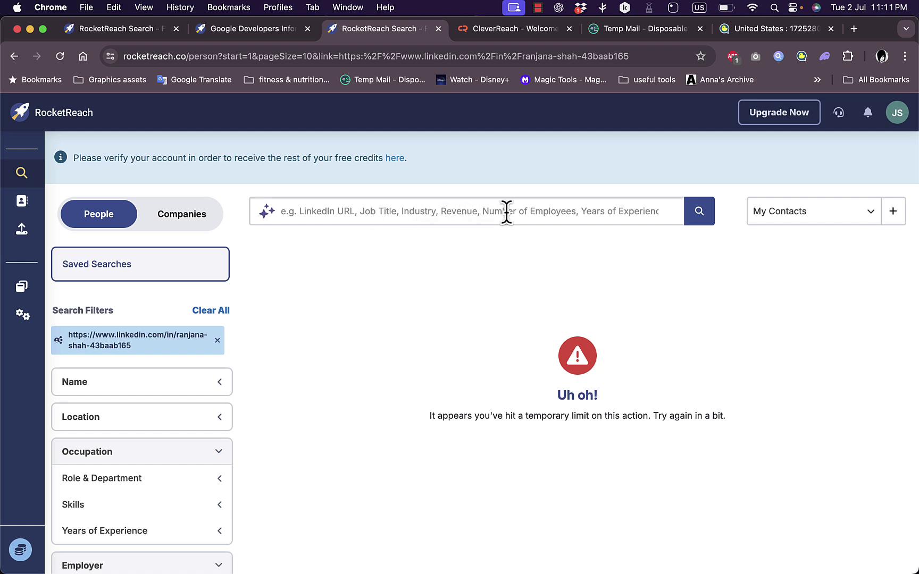
{"action": "type", "text": "education"}
{"action": "key", "text": "Return"}
{"action": "key", "text": "Return"}
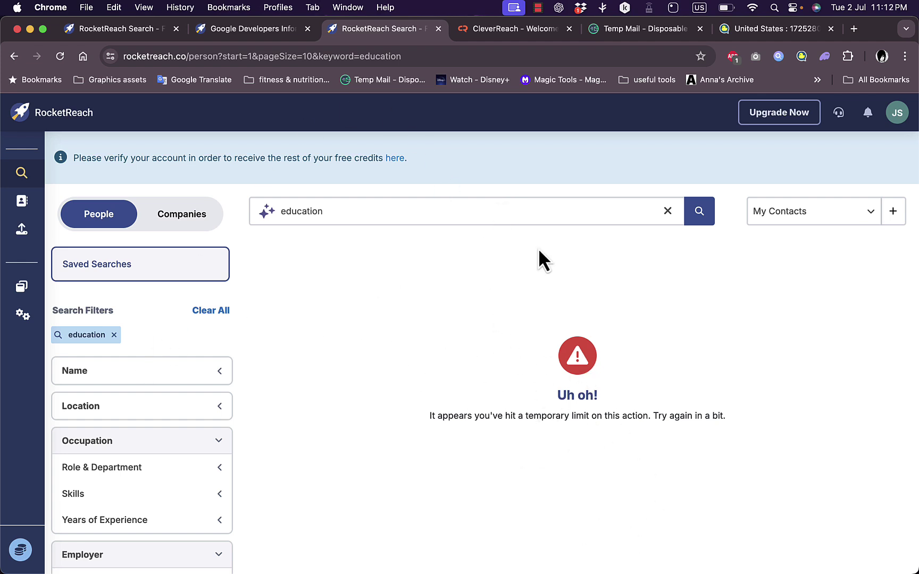
{"action": "left_click", "coordinate": [143, 376]}
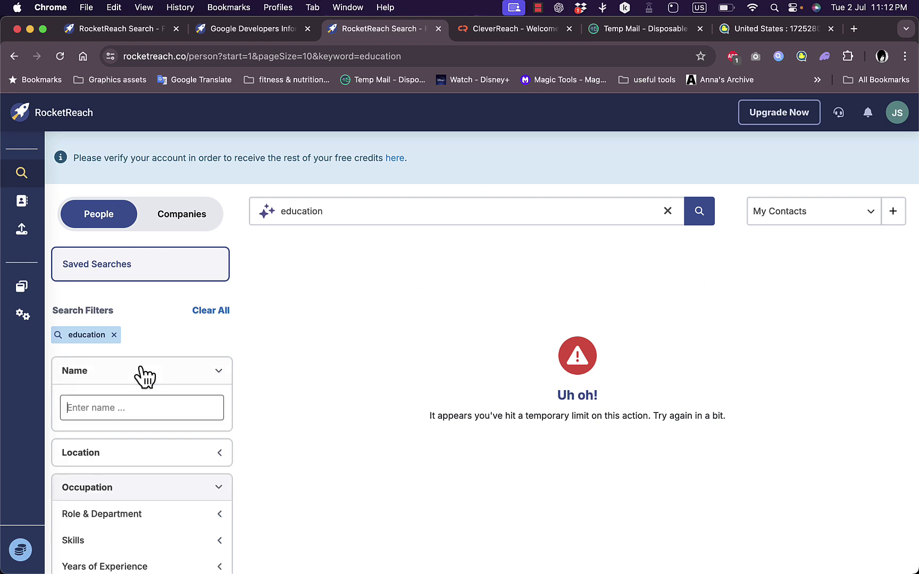
Expand the Location and Role & Department filters of the people search.
{"action": "left_click", "coordinate": [149, 458]}
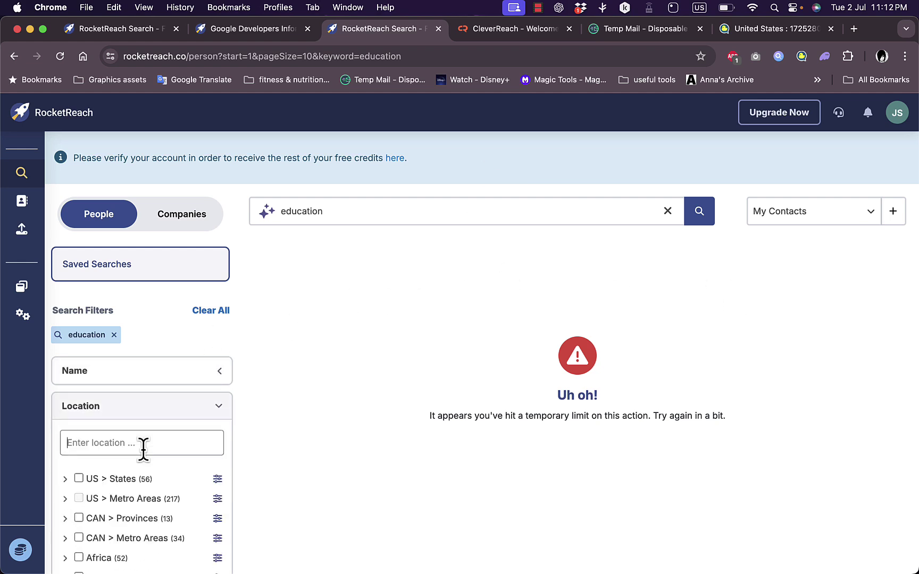
{"action": "scroll", "coordinate": [150, 455], "scroll_direction": "down", "scroll_amount": 2}
{"action": "scroll", "coordinate": [91, 394], "scroll_direction": "down", "scroll_amount": 5}
{"action": "scroll", "coordinate": [96, 415], "scroll_direction": "up", "scroll_amount": 4}
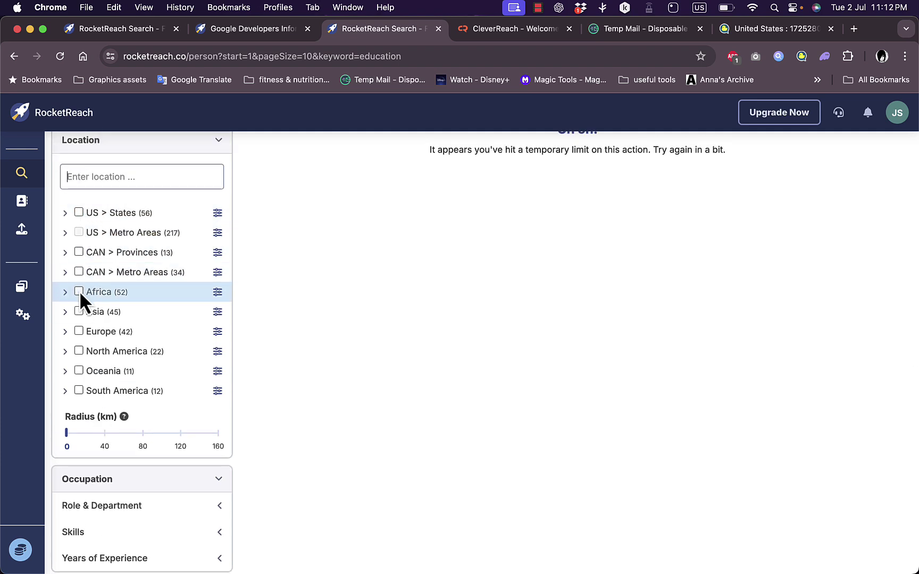
{"action": "scroll", "coordinate": [86, 368], "scroll_direction": "down", "scroll_amount": 3}
{"action": "scroll", "coordinate": [85, 371], "scroll_direction": "down", "scroll_amount": 3}
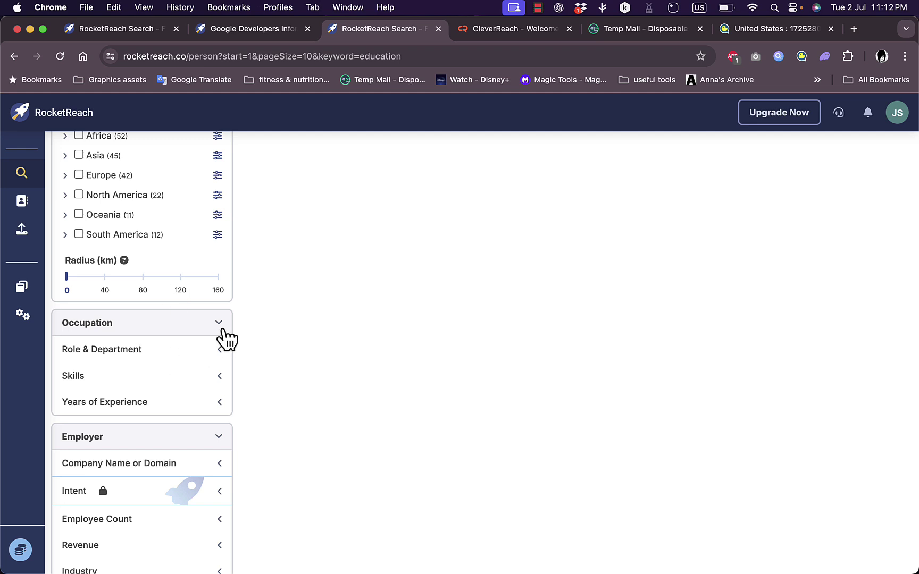
{"action": "left_click", "coordinate": [176, 349]}
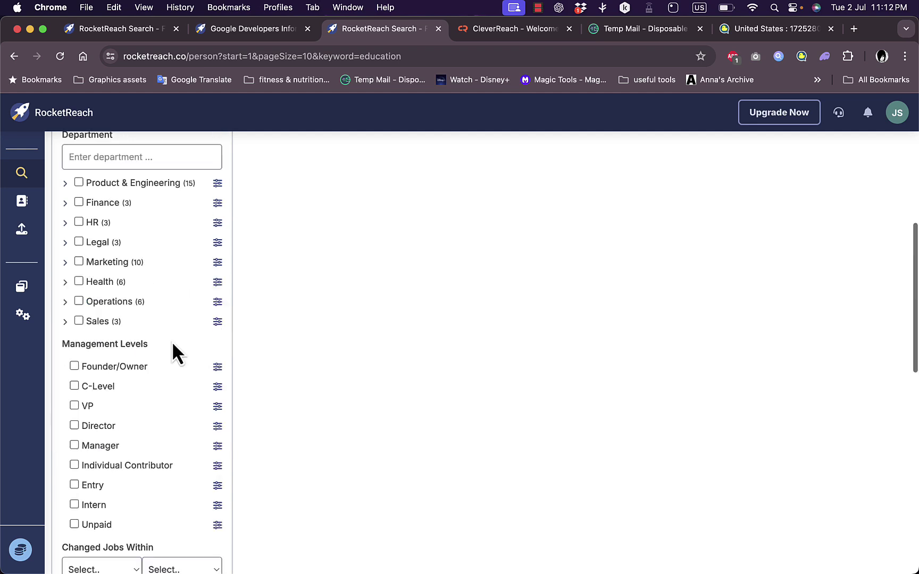
{"action": "scroll", "coordinate": [159, 282], "scroll_direction": "up", "scroll_amount": 5}
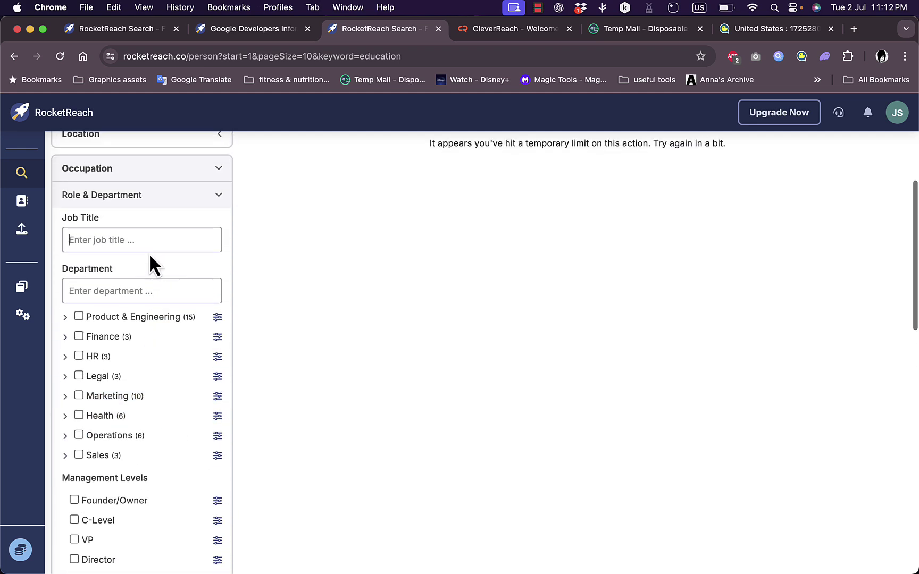
{"action": "scroll", "coordinate": [85, 388], "scroll_direction": "down", "scroll_amount": 4}
{"action": "scroll", "coordinate": [87, 391], "scroll_direction": "down", "scroll_amount": 10}
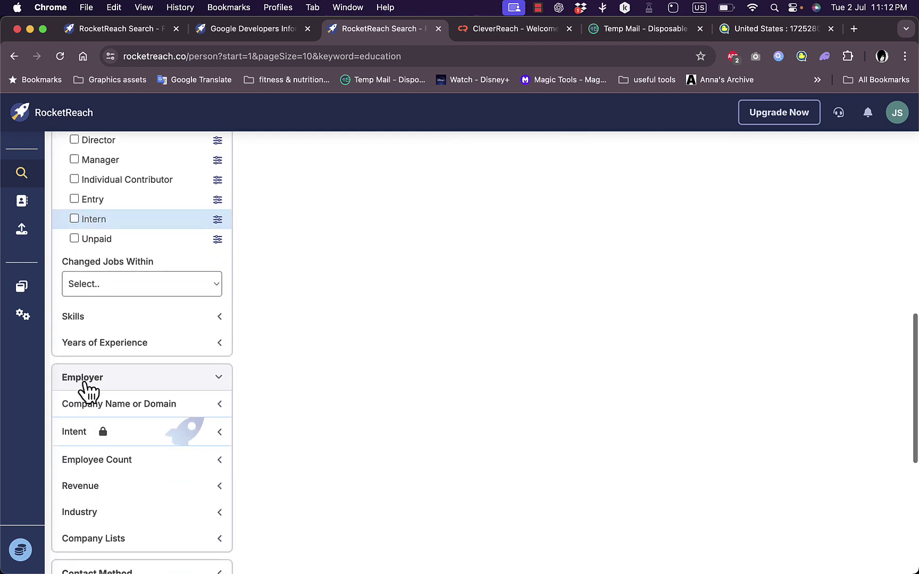
Expand the Skills, Employee Count, Revenue, Contact Info and Social Link filters.
{"action": "left_click", "coordinate": [208, 318]}
{"action": "scroll", "coordinate": [209, 318], "scroll_direction": "down", "scroll_amount": 12}
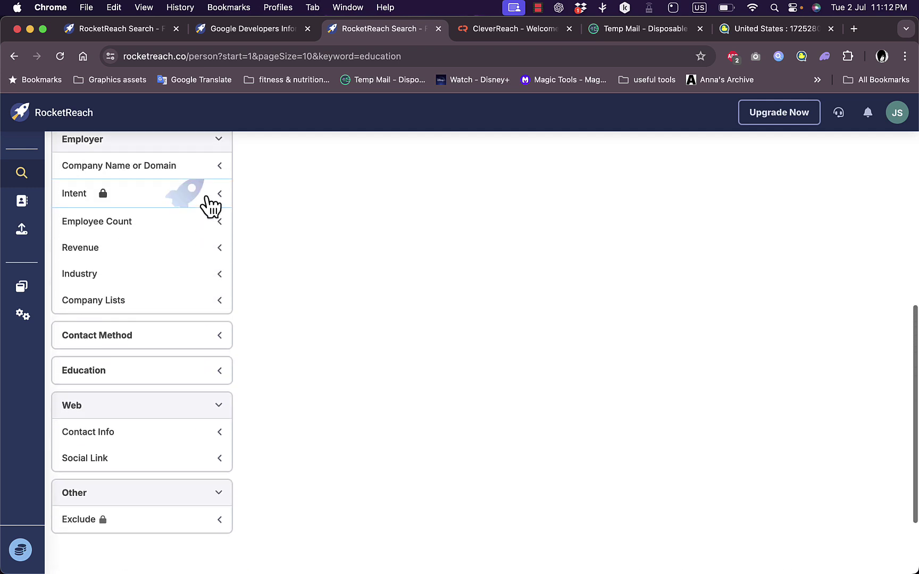
{"action": "scroll", "coordinate": [212, 206], "scroll_direction": "up", "scroll_amount": 4}
{"action": "left_click", "coordinate": [178, 218]}
{"action": "scroll", "coordinate": [159, 239], "scroll_direction": "down", "scroll_amount": 2}
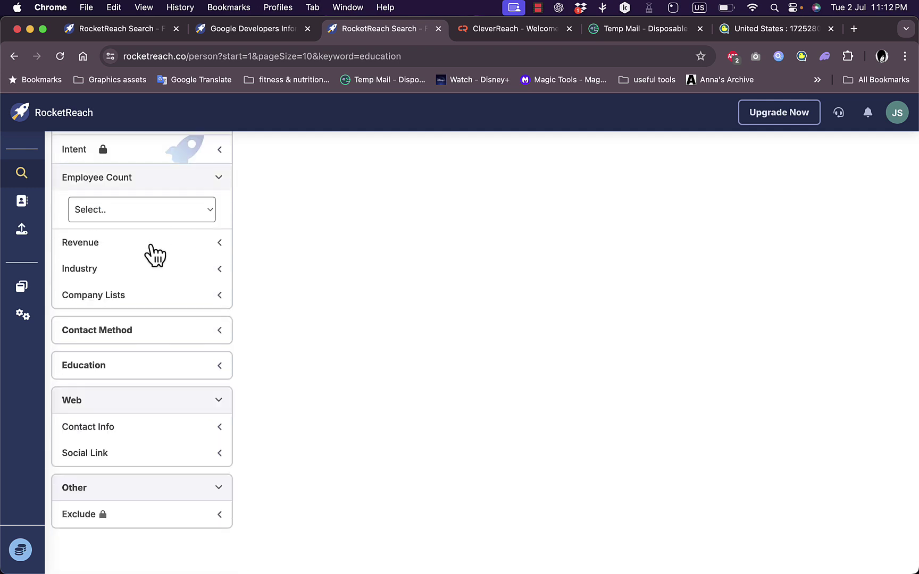
{"action": "left_click", "coordinate": [153, 246]}
{"action": "scroll", "coordinate": [150, 246], "scroll_direction": "up", "scroll_amount": 10}
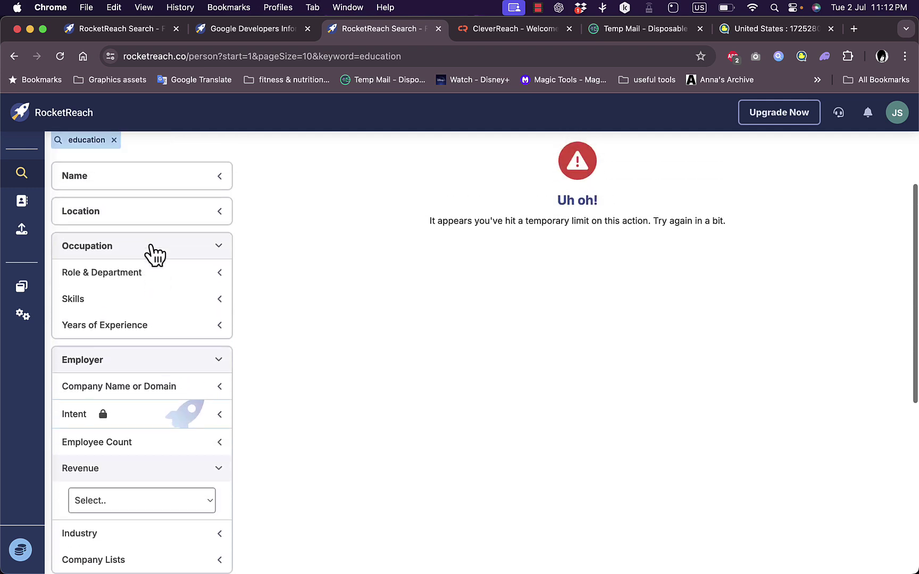
{"action": "scroll", "coordinate": [150, 246], "scroll_direction": "down", "scroll_amount": 12}
{"action": "scroll", "coordinate": [150, 246], "scroll_direction": "down", "scroll_amount": 2}
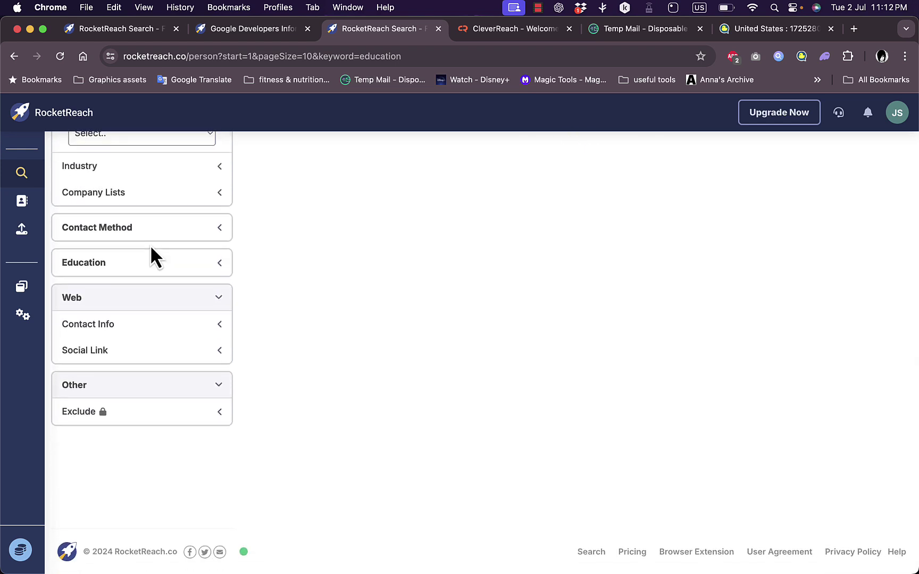
{"action": "left_click", "coordinate": [169, 329]}
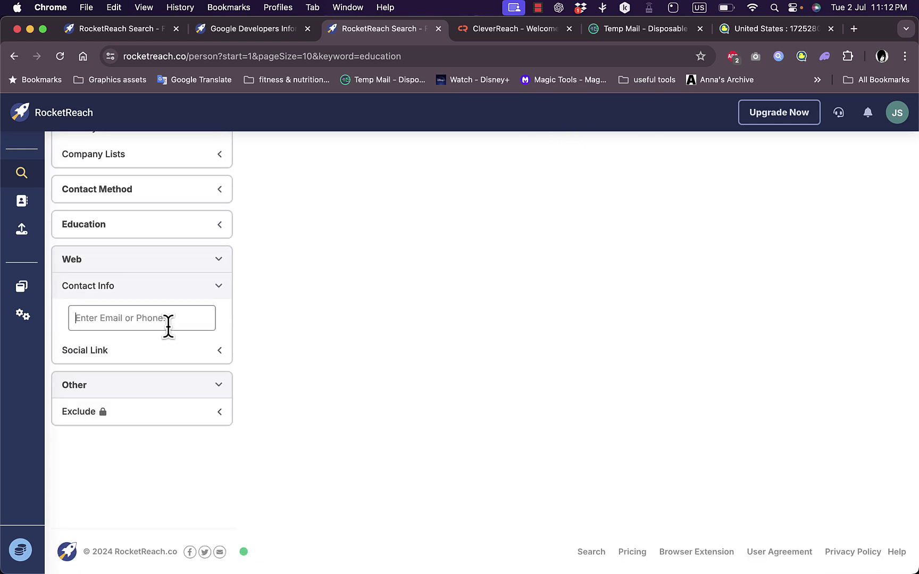
{"action": "left_click", "coordinate": [183, 350]}
{"action": "scroll", "coordinate": [183, 348], "scroll_direction": "up", "scroll_amount": 5}
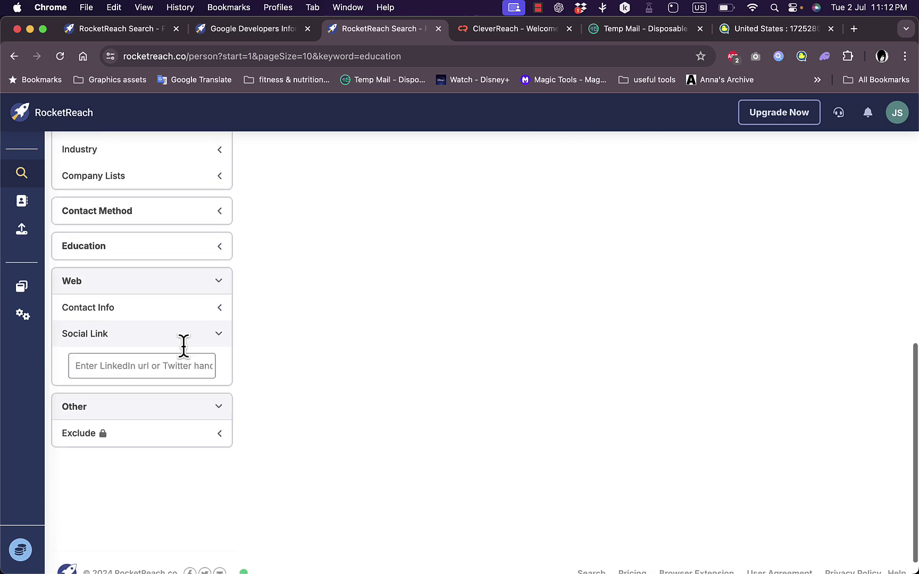
{"action": "scroll", "coordinate": [181, 354], "scroll_direction": "up", "scroll_amount": 8}
{"action": "mouse_move", "coordinate": [21, 175]}
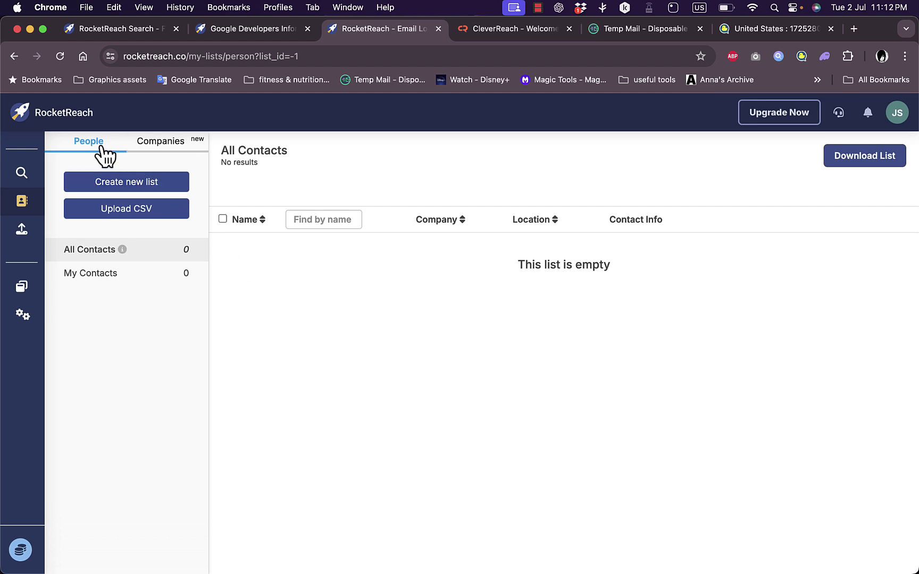
Create a new list named 'test' in My Lists and open it, showing 0 contacts.
{"action": "left_click", "coordinate": [153, 143]}
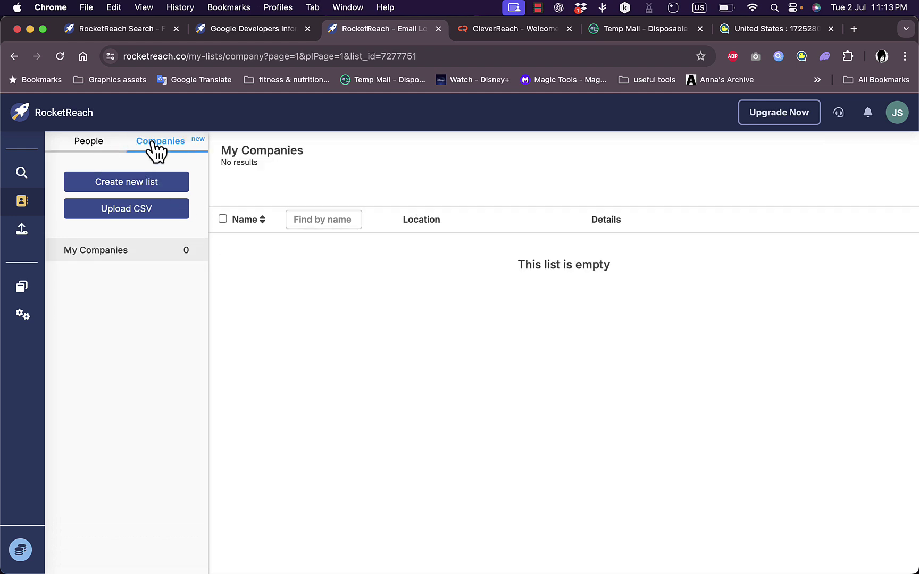
{"action": "left_click", "coordinate": [96, 143]}
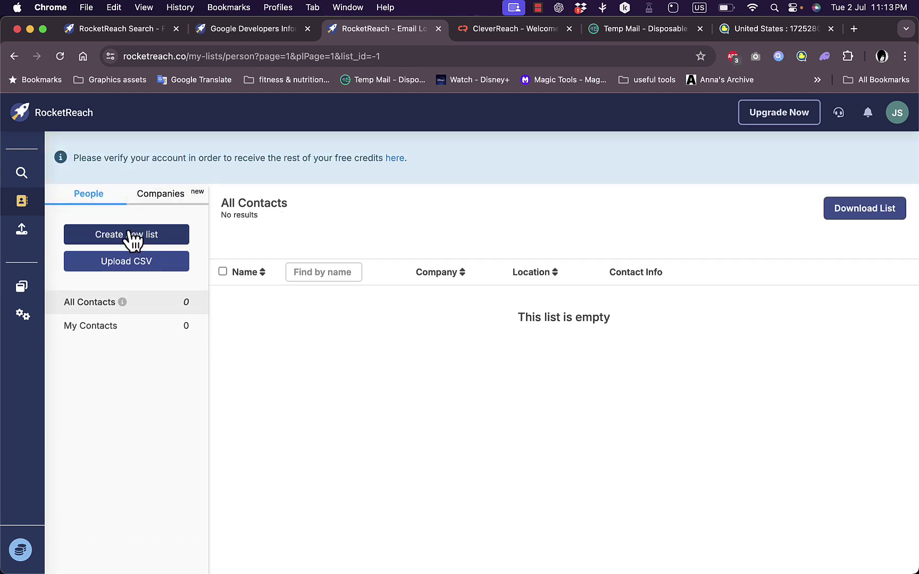
{"action": "left_click", "coordinate": [128, 232]}
{"action": "left_click", "coordinate": [351, 203]}
{"action": "type", "text": "test"}
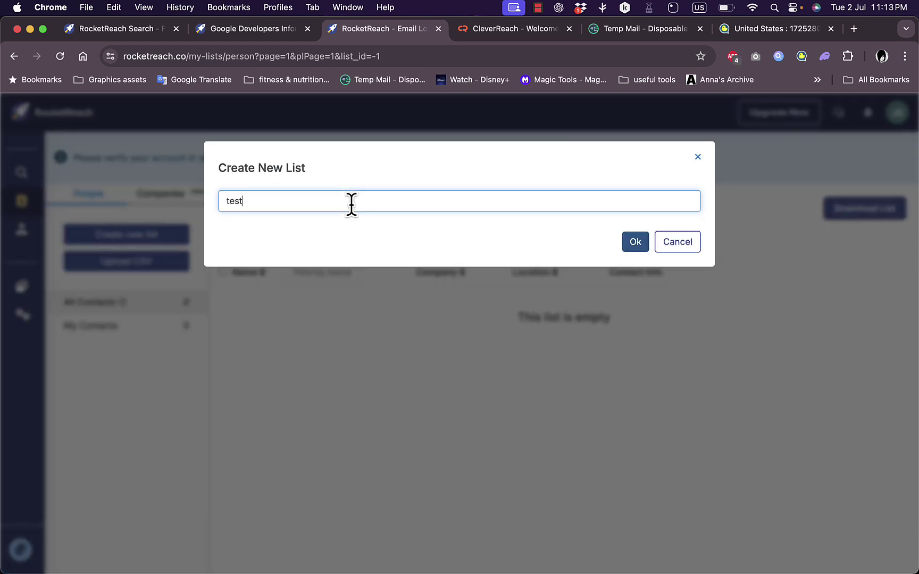
{"action": "left_click", "coordinate": [638, 244]}
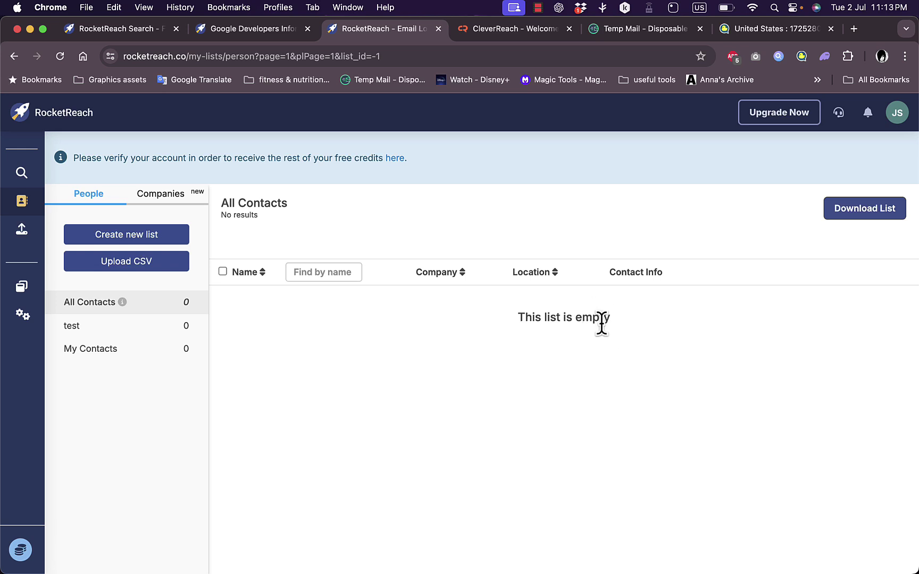
{"action": "left_click", "coordinate": [113, 333]}
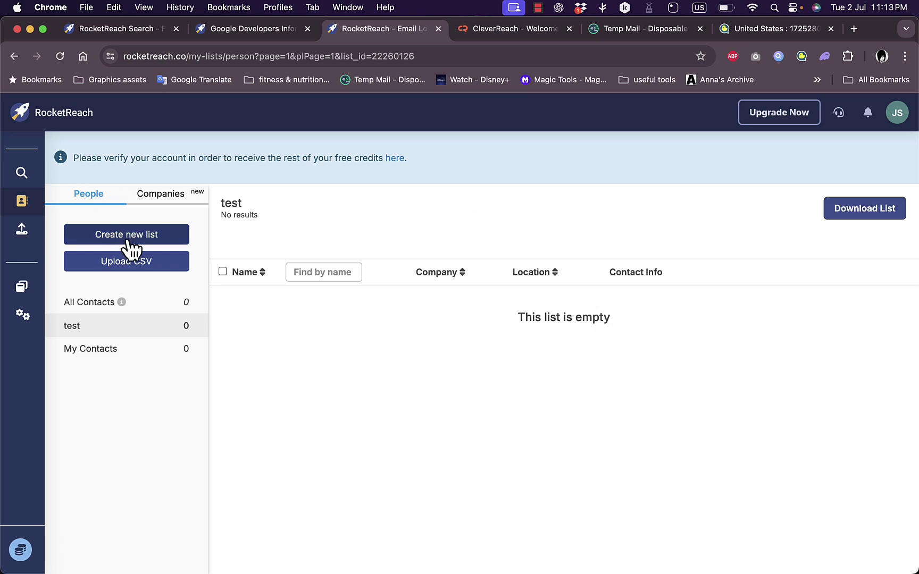
Start a list upload for Companies and choose the 'I have a CSV to upload' format.
{"action": "left_click", "coordinate": [25, 238]}
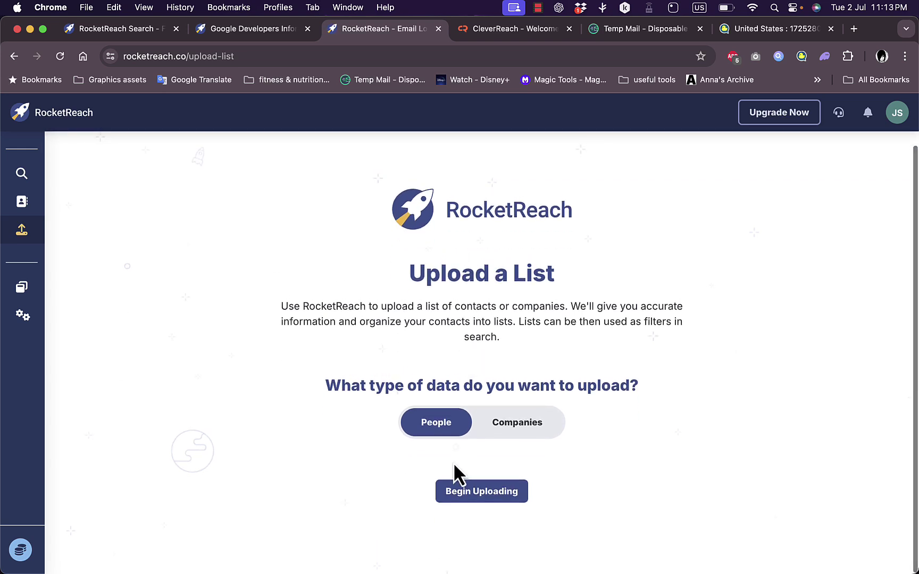
{"action": "left_click", "coordinate": [504, 432]}
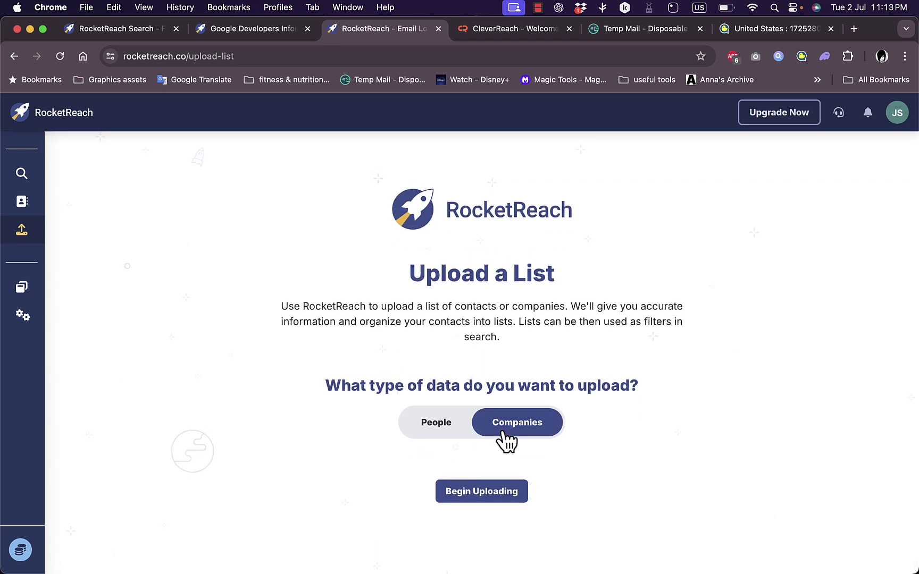
{"action": "left_click", "coordinate": [484, 495]}
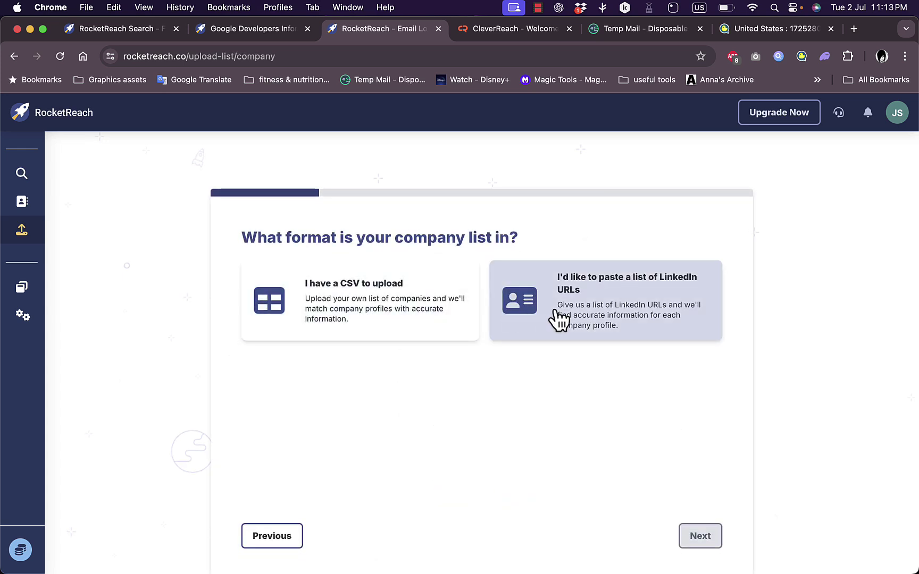
{"action": "left_click", "coordinate": [421, 319]}
Continue to the CSV file drop step, then bring up the Browser Extension page.
{"action": "scroll", "coordinate": [568, 396], "scroll_direction": "down", "scroll_amount": 2}
{"action": "scroll", "coordinate": [386, 389], "scroll_direction": "down", "scroll_amount": 3}
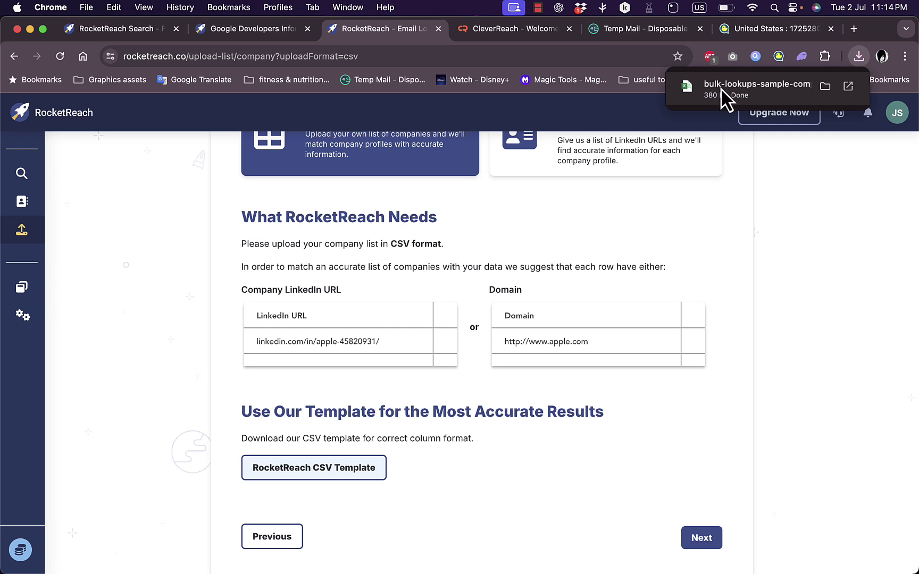
{"action": "scroll", "coordinate": [475, 273], "scroll_direction": "down", "scroll_amount": 3}
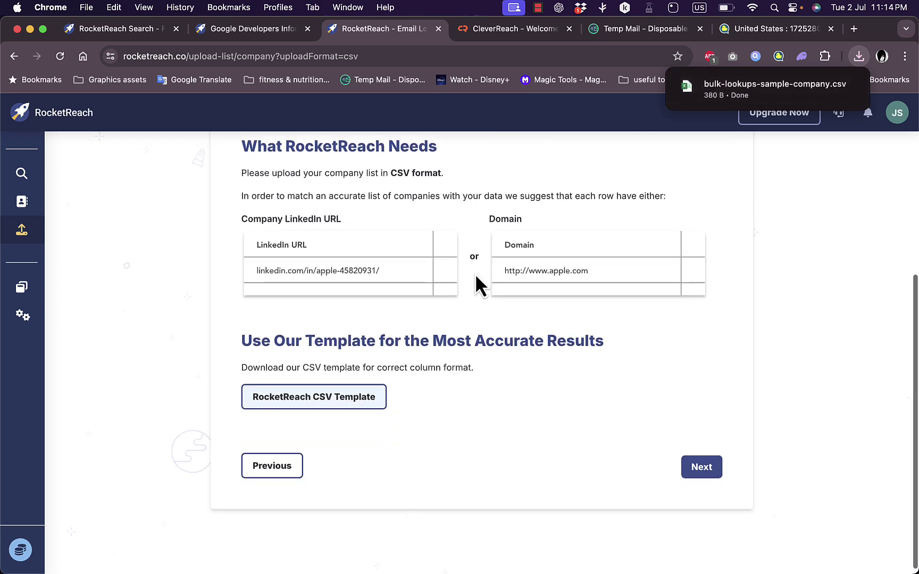
{"action": "left_click", "coordinate": [700, 467]}
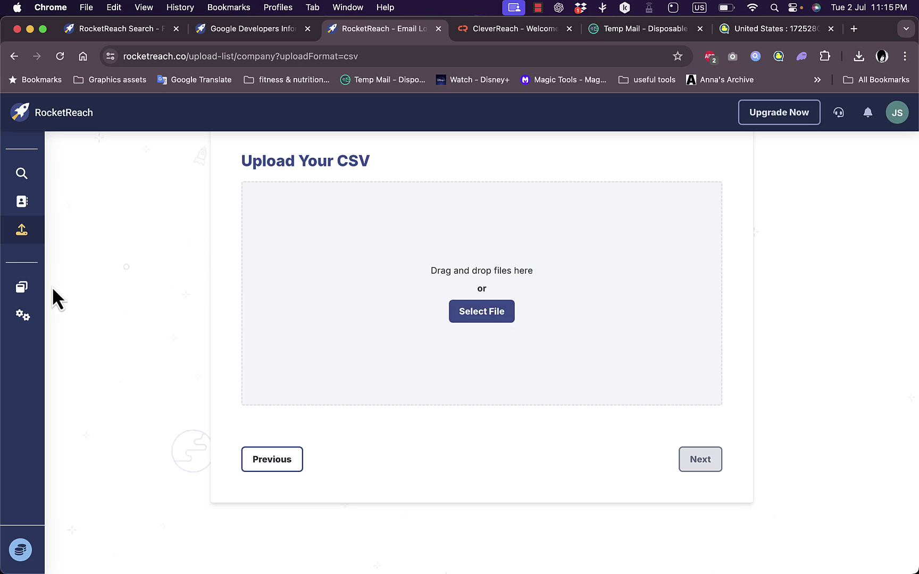
{"action": "mouse_move", "coordinate": [25, 294]}
{"action": "left_click", "coordinate": [117, 297]}
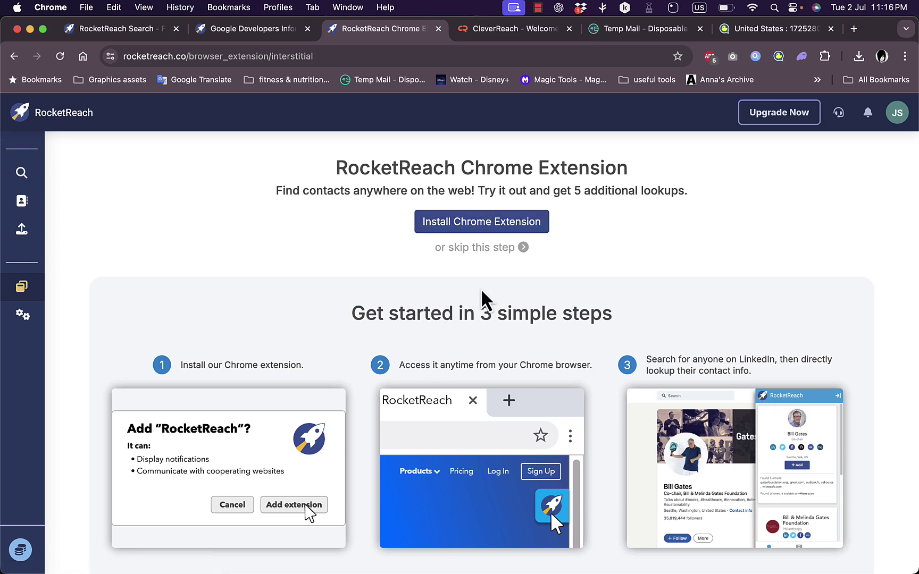
Open Integrations and scroll through the Salesforce, Outreach, HubSpot, Salesloft, Bullhorn, Gmail and Zapier cards.
{"action": "scroll", "coordinate": [486, 301], "scroll_direction": "down", "scroll_amount": 3}
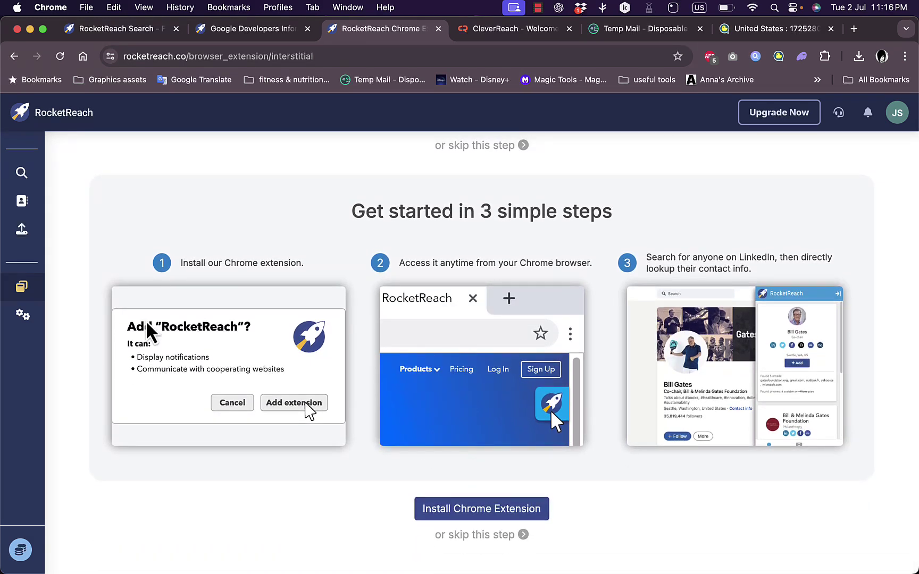
{"action": "mouse_move", "coordinate": [29, 324]}
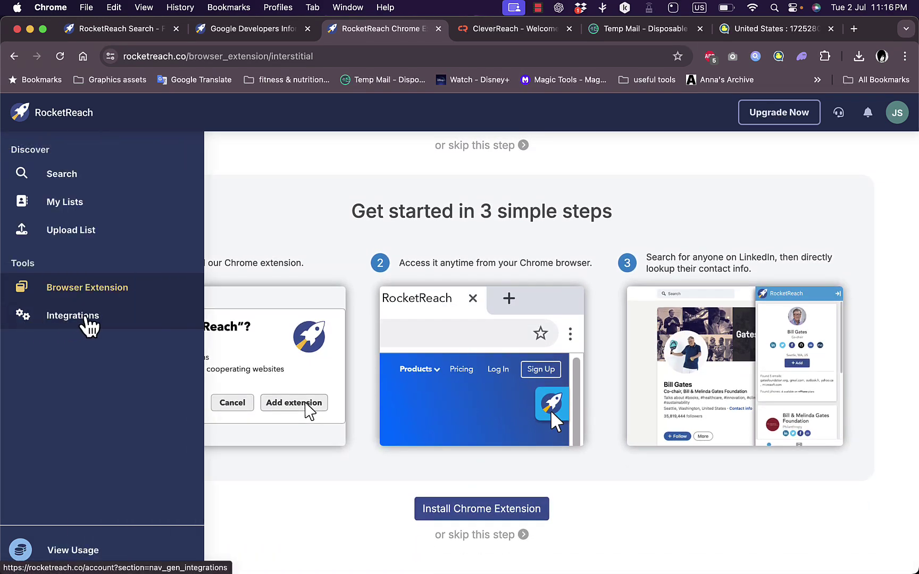
{"action": "left_click", "coordinate": [87, 320]}
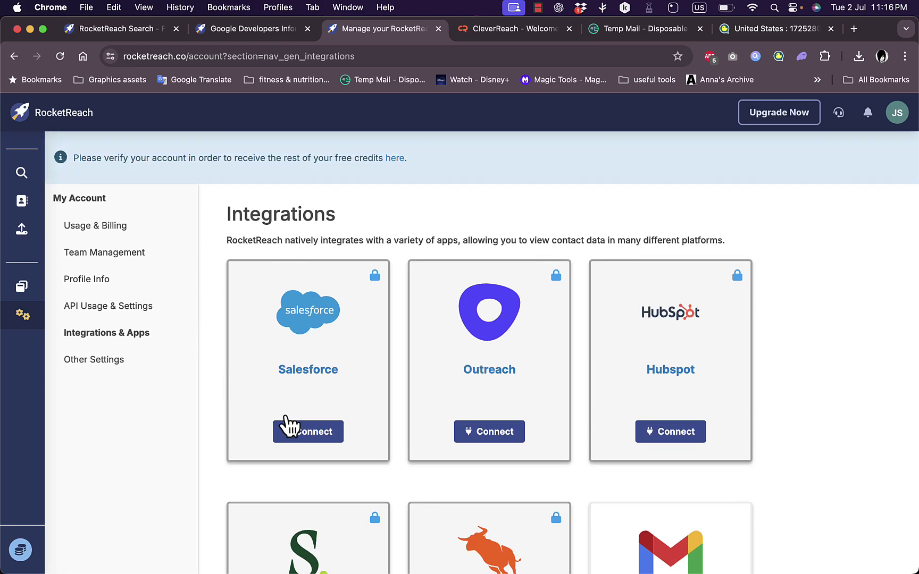
{"action": "scroll", "coordinate": [597, 404], "scroll_direction": "down", "scroll_amount": 3}
{"action": "scroll", "coordinate": [597, 404], "scroll_direction": "down", "scroll_amount": 5}
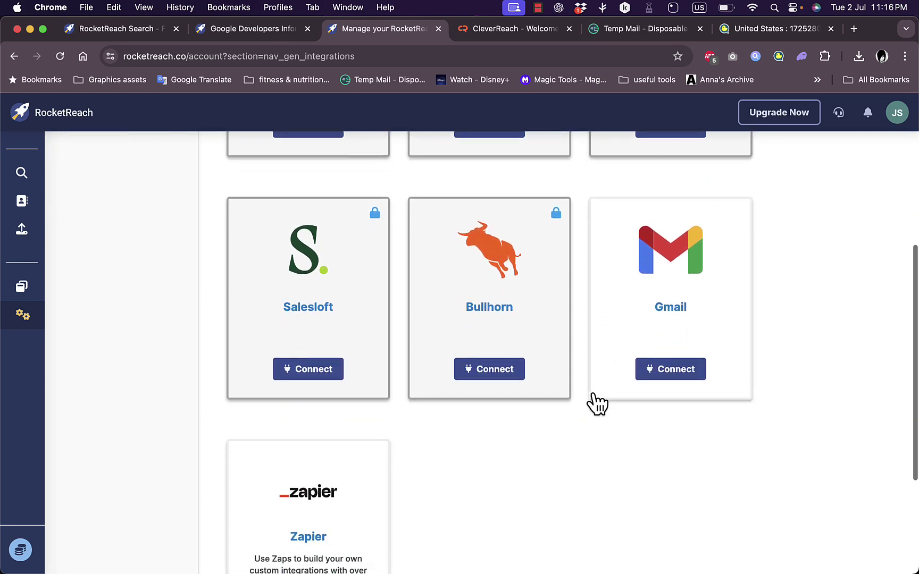
{"action": "scroll", "coordinate": [311, 497], "scroll_direction": "up", "scroll_amount": 8}
{"action": "scroll", "coordinate": [311, 498], "scroll_direction": "up", "scroll_amount": 2}
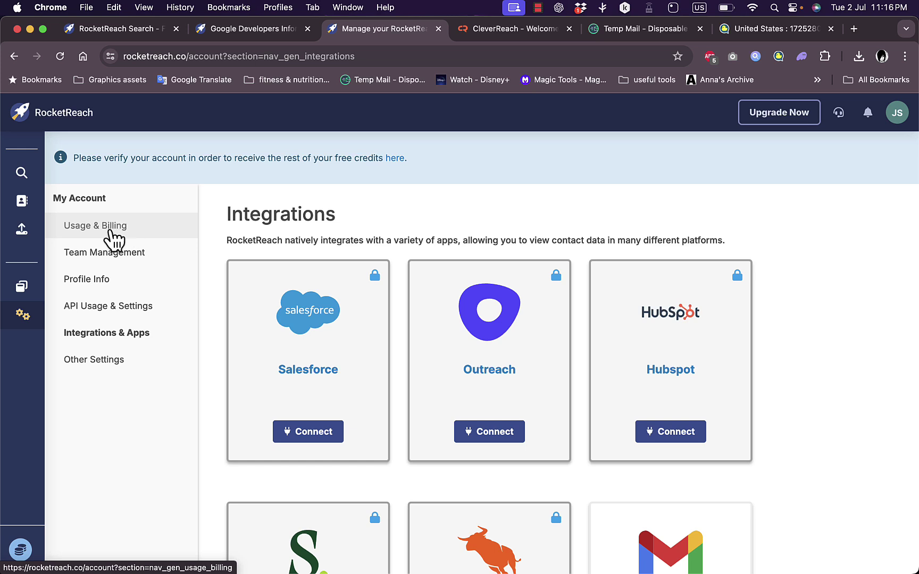
Review the Team Management settings in My Account.
{"action": "left_click", "coordinate": [120, 260]}
{"action": "scroll", "coordinate": [578, 456], "scroll_direction": "down", "scroll_amount": 5}
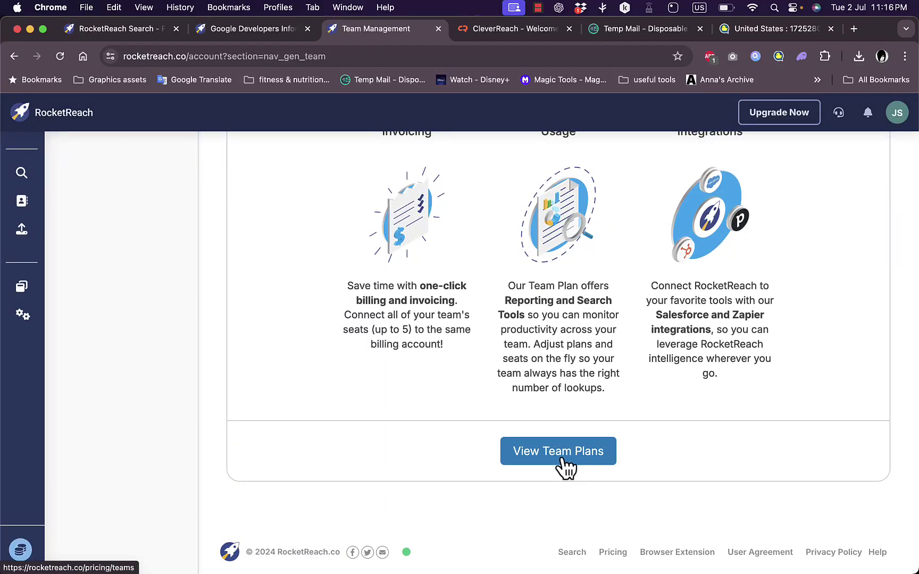
{"action": "scroll", "coordinate": [565, 468], "scroll_direction": "up", "scroll_amount": 5}
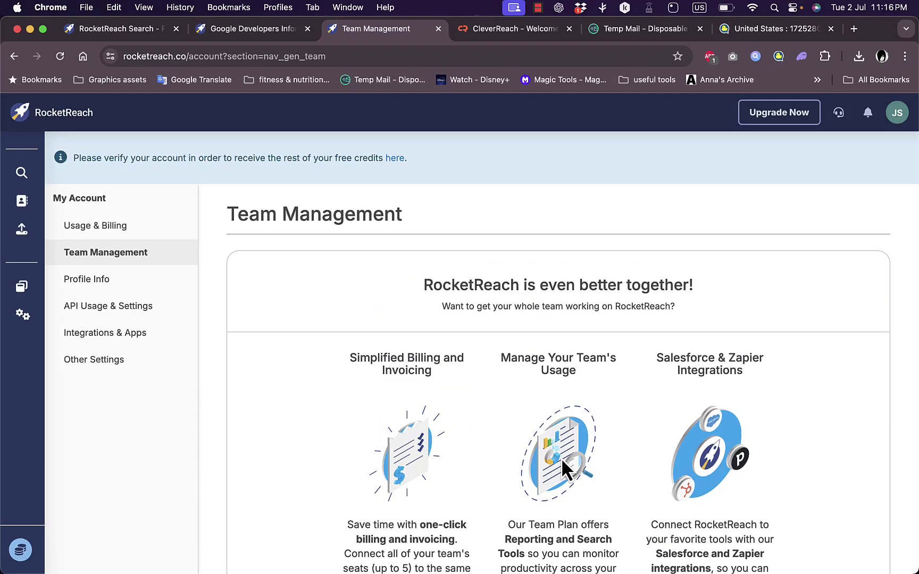
View Profile Info, then API Usage & Settings, and generate a new API key.
{"action": "left_click", "coordinate": [115, 290]}
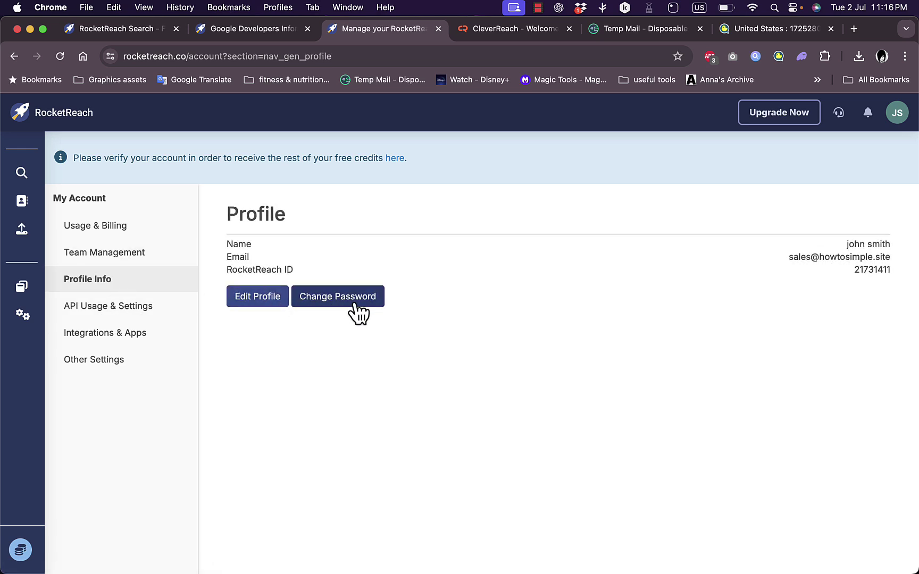
{"action": "left_click", "coordinate": [123, 312]}
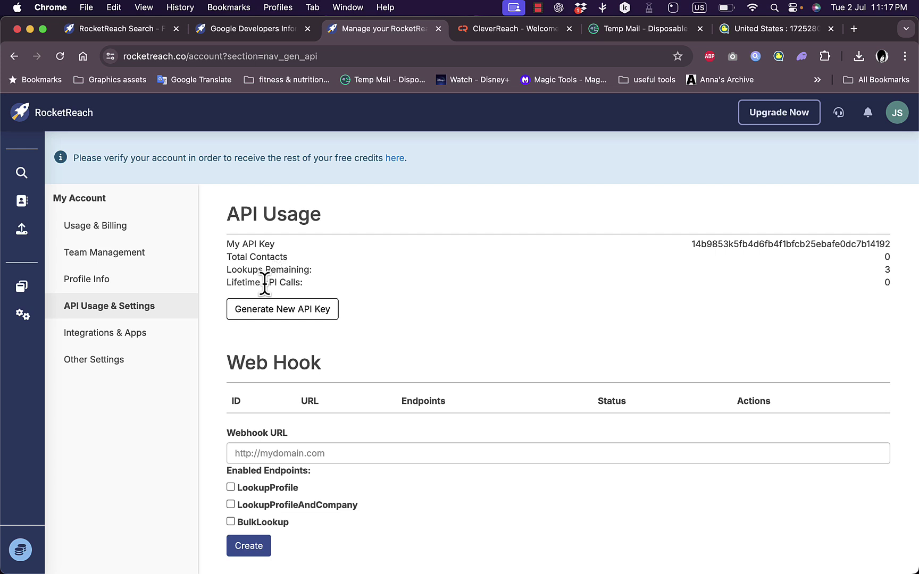
{"action": "left_click", "coordinate": [285, 316]}
Revisit Integrations & Apps and look through the Other Settings page.
{"action": "left_click", "coordinate": [125, 335]}
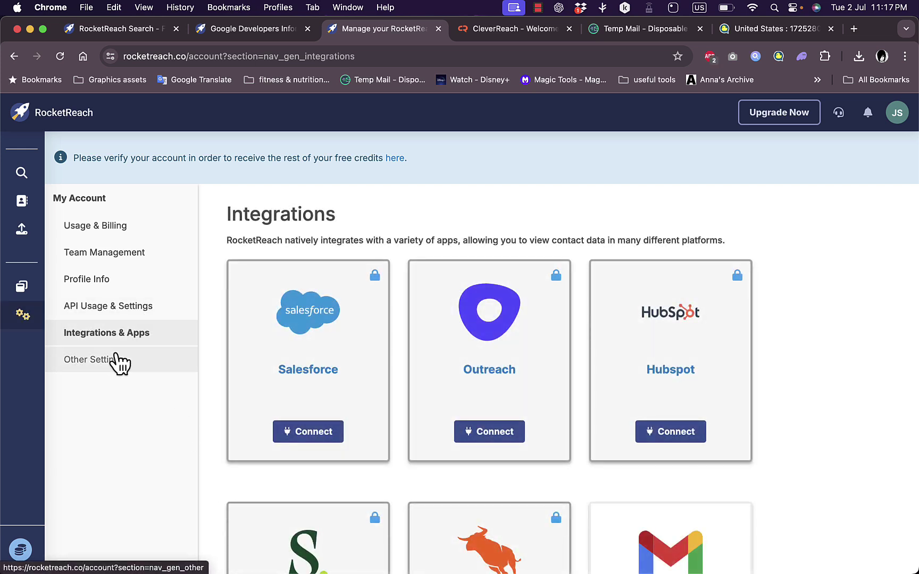
{"action": "left_click", "coordinate": [114, 359]}
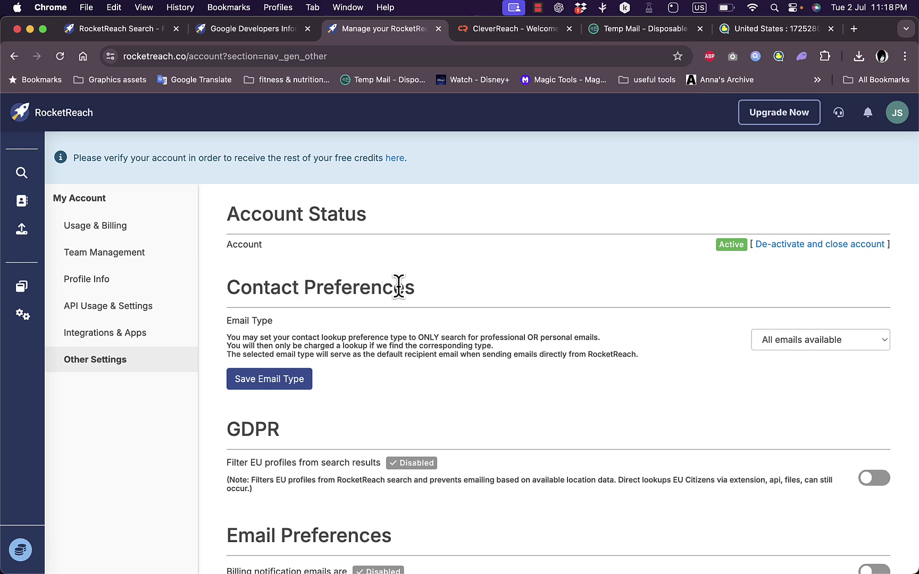
{"action": "scroll", "coordinate": [291, 390], "scroll_direction": "down", "scroll_amount": 5}
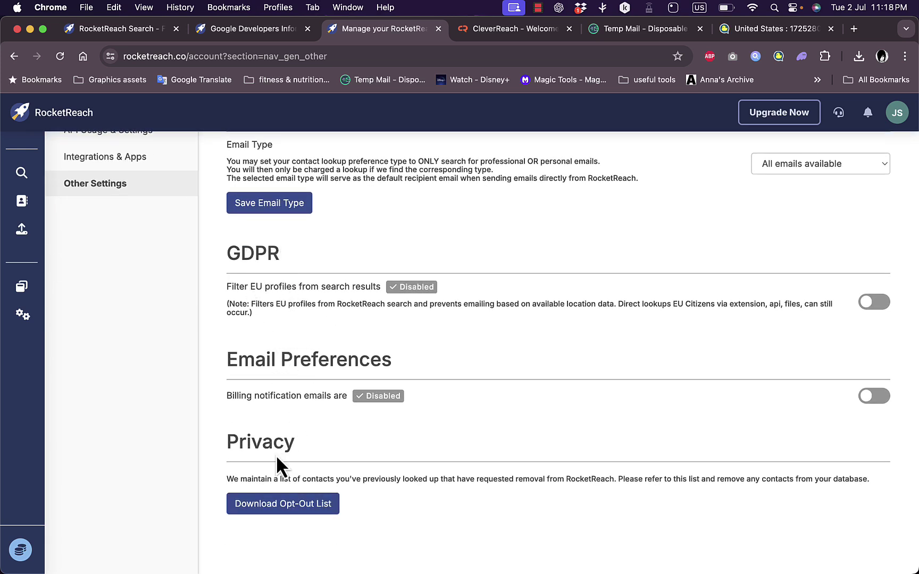
{"action": "scroll", "coordinate": [287, 437], "scroll_direction": "up", "scroll_amount": 5}
Open View Usage in a new tab, showing 3 of 3 lookups left on the Free plan.
{"action": "mouse_move", "coordinate": [21, 553]}
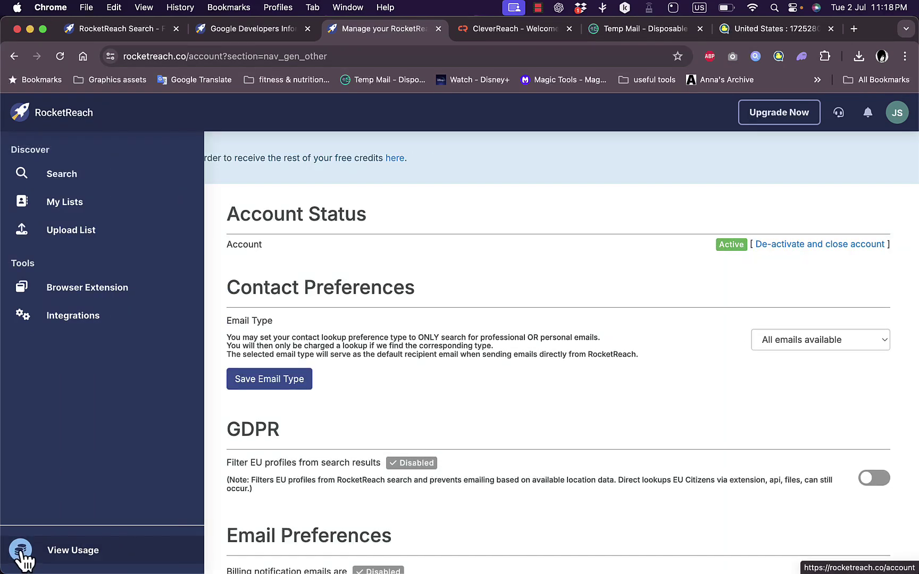
{"action": "left_click", "coordinate": [75, 553]}
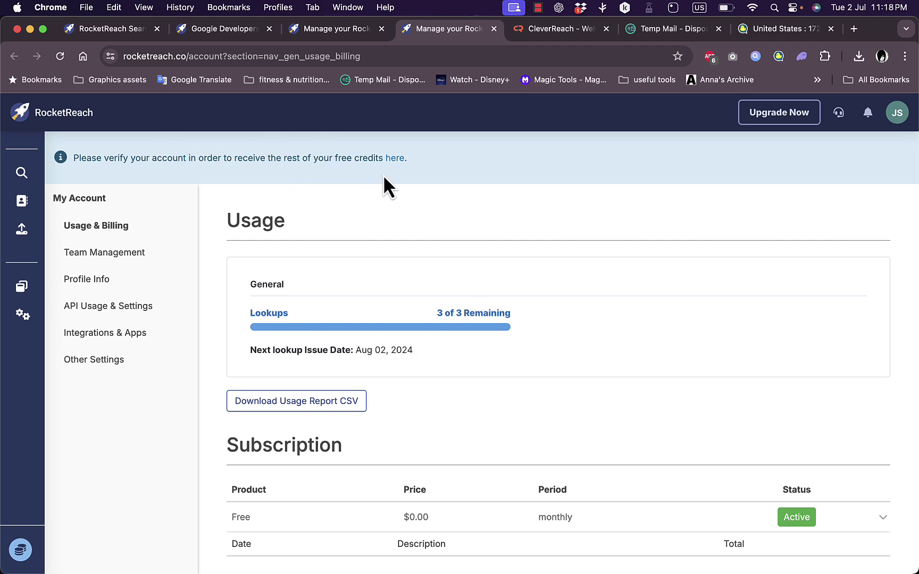
{"action": "scroll", "coordinate": [390, 330], "scroll_direction": "down", "scroll_amount": 3}
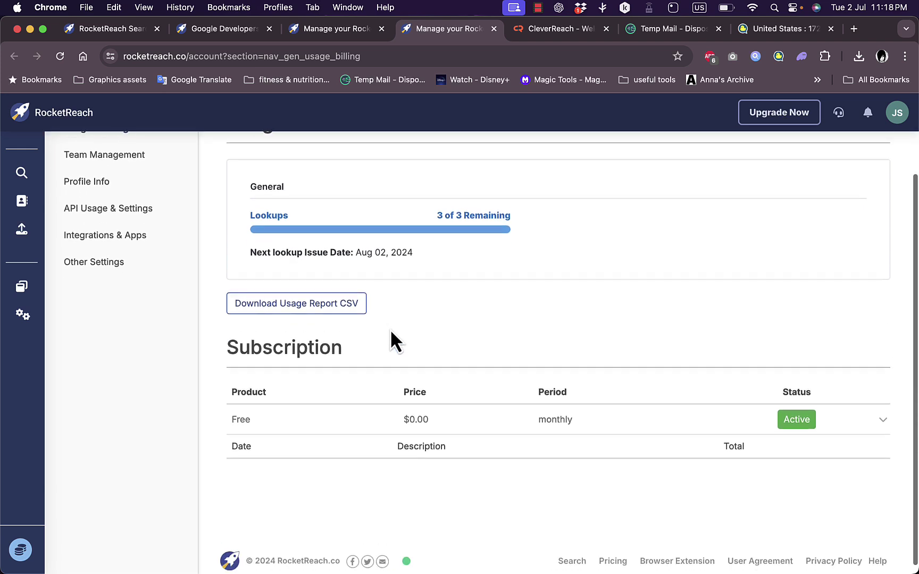
{"action": "scroll", "coordinate": [390, 340], "scroll_direction": "up", "scroll_amount": 3}
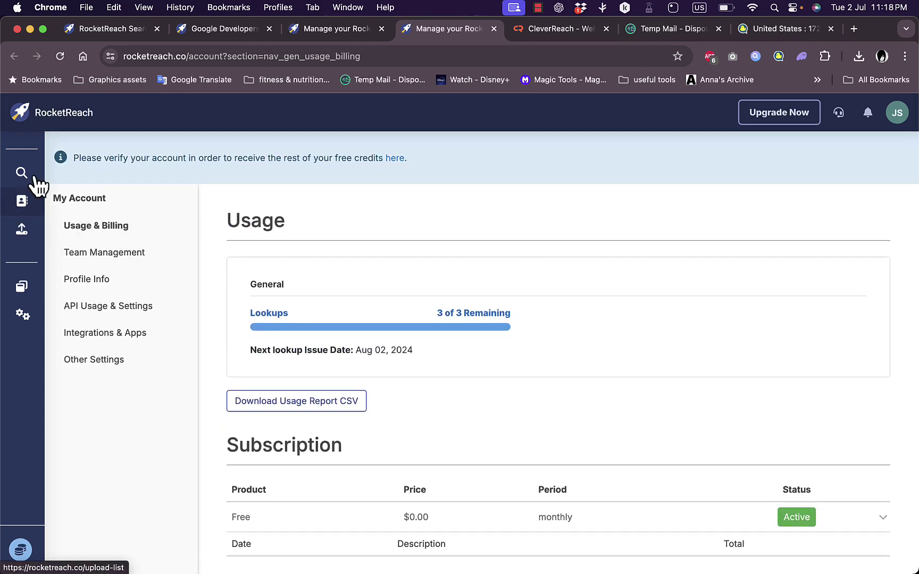